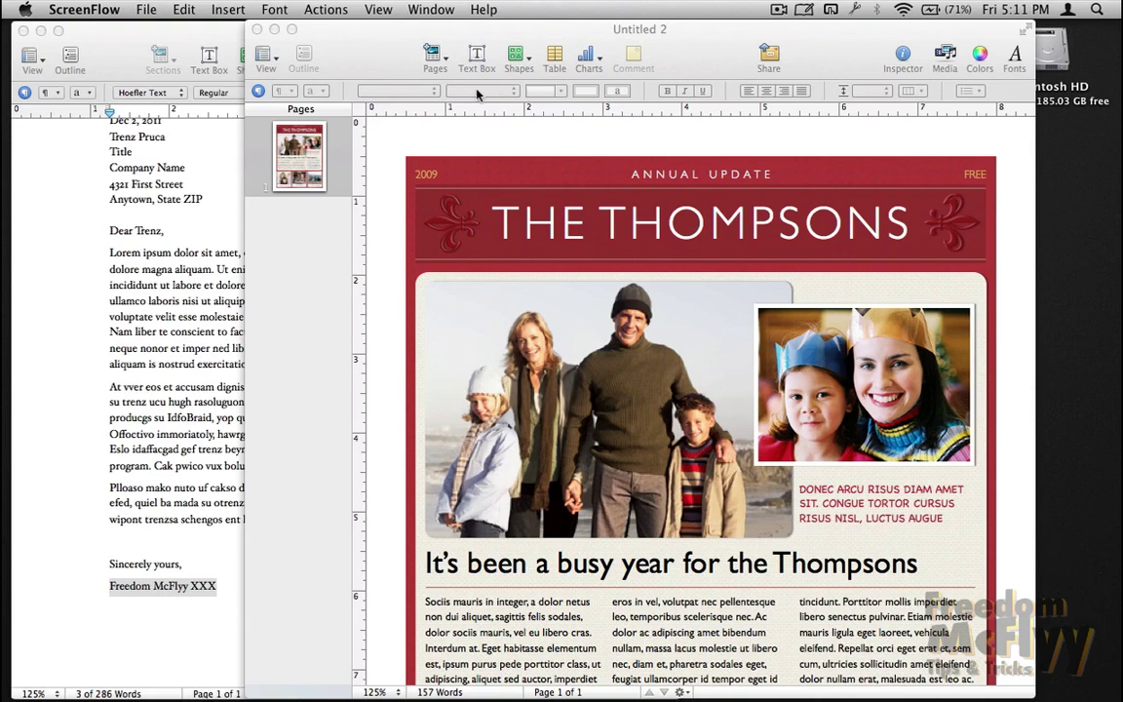
# - Move the newsletter window right and fit the letter window into the left half
pyautogui.moveTo(669, 39)
pyautogui.mouseDown()
pyautogui.moveTo(1119, 76)
pyautogui.moveTo(987, 40)
pyautogui.mouseUp()
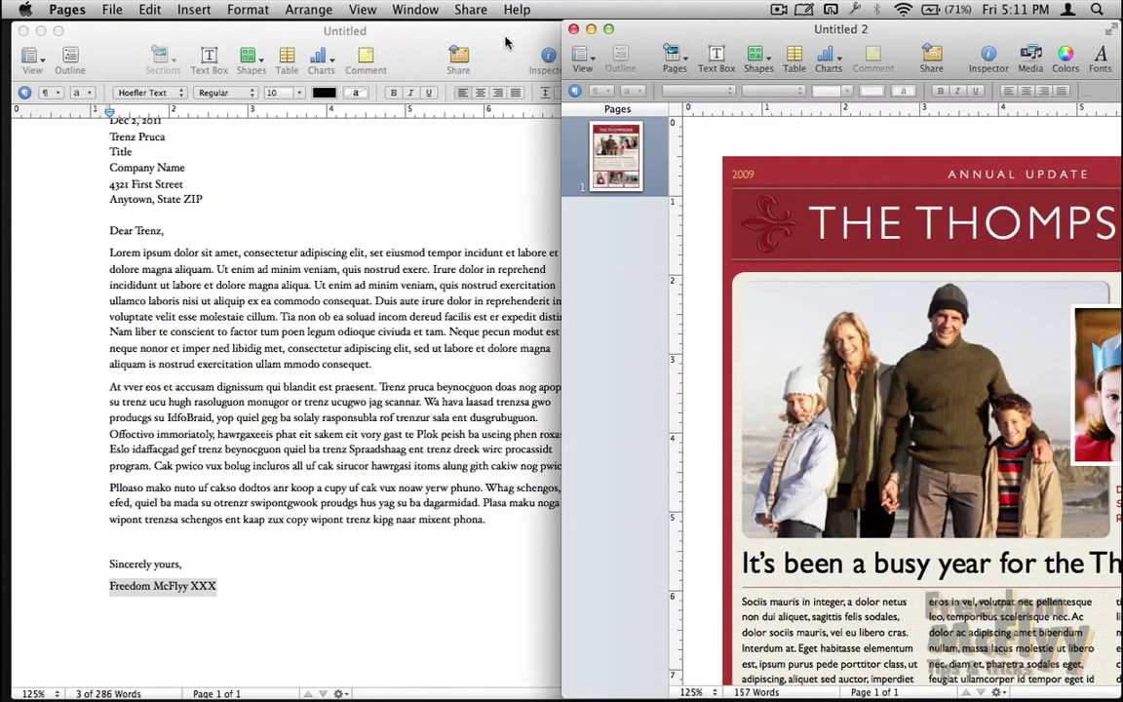
pyautogui.moveTo(504, 39); pyautogui.dragTo(332, 41)
pyautogui.doubleClick(331, 41)
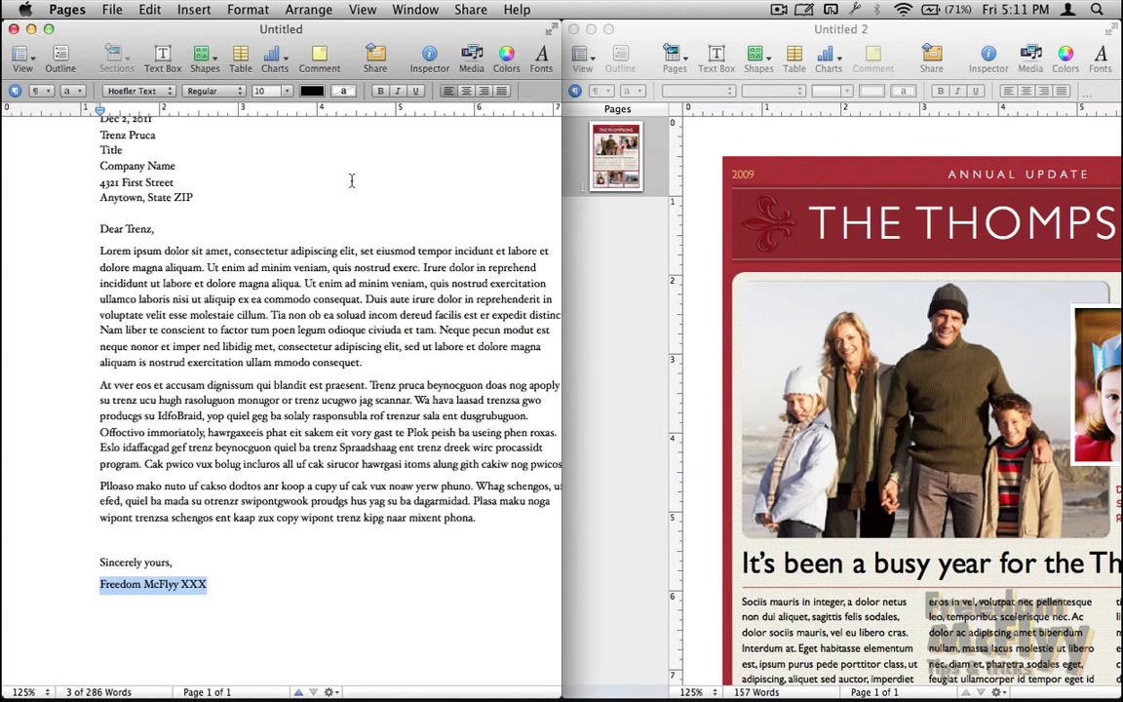
pyautogui.scroll(-2, 705, 284)
pyautogui.hscroll(2, 705, 285)
pyautogui.scroll(-2, 721, 291)
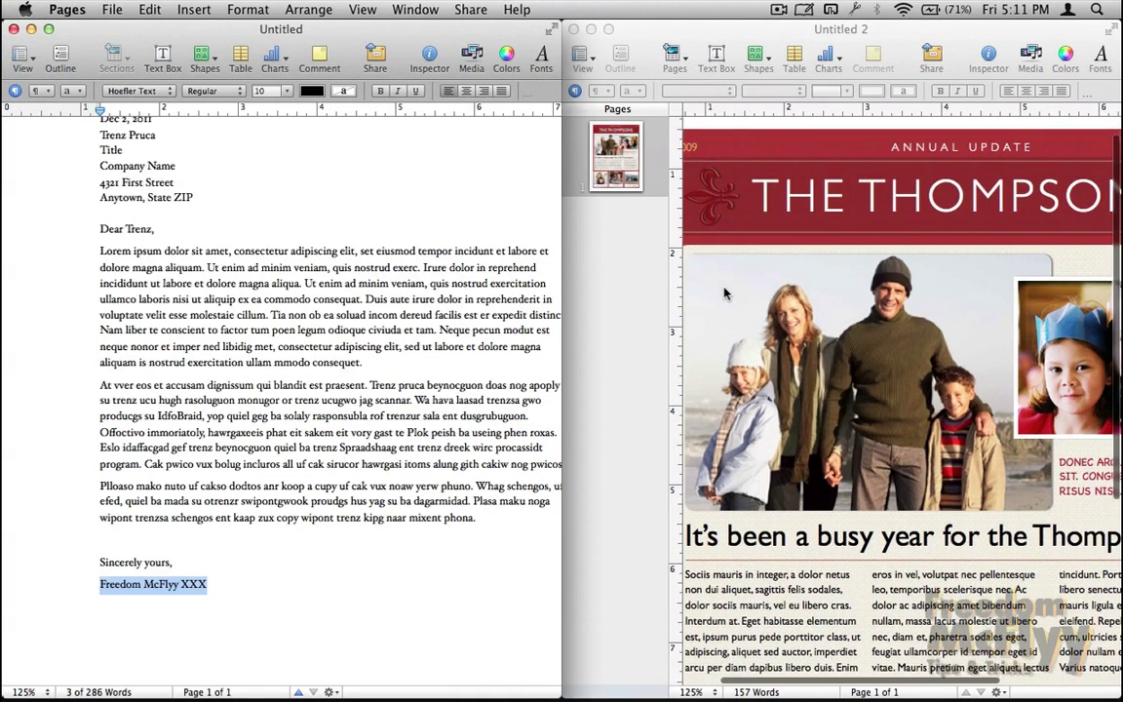
pyautogui.scroll(-2, 724, 291)
pyautogui.hscroll(1, 725, 291)
pyautogui.hscroll(1, 724, 290)
pyautogui.hscroll(1, 724, 290)
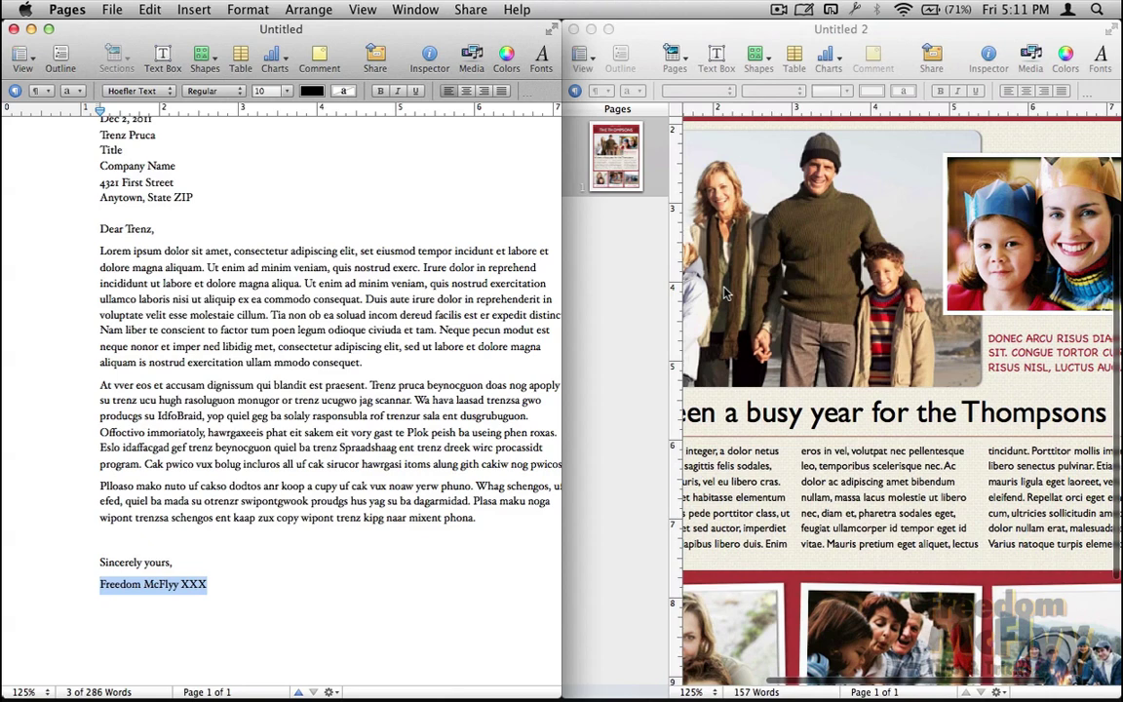
pyautogui.scroll(1, 724, 291)
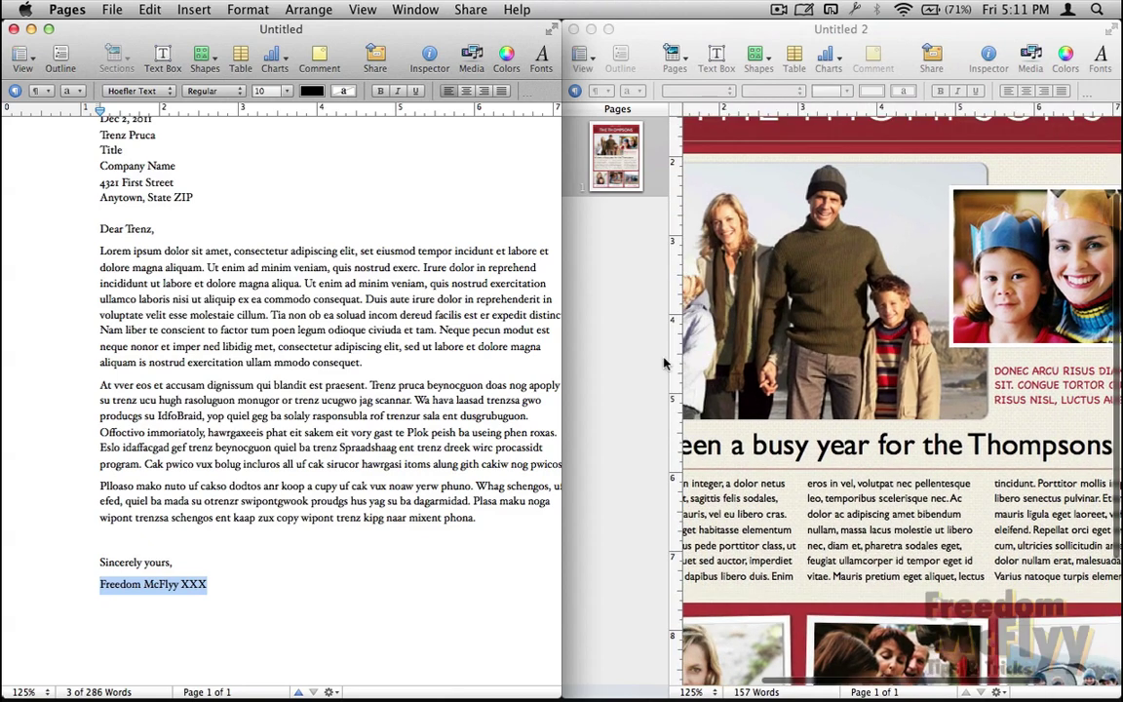
# - Copy the letter's three body paragraphs and paste them over the Thompsons newsletter's placeholder body
pyautogui.tripleClick(128, 310)
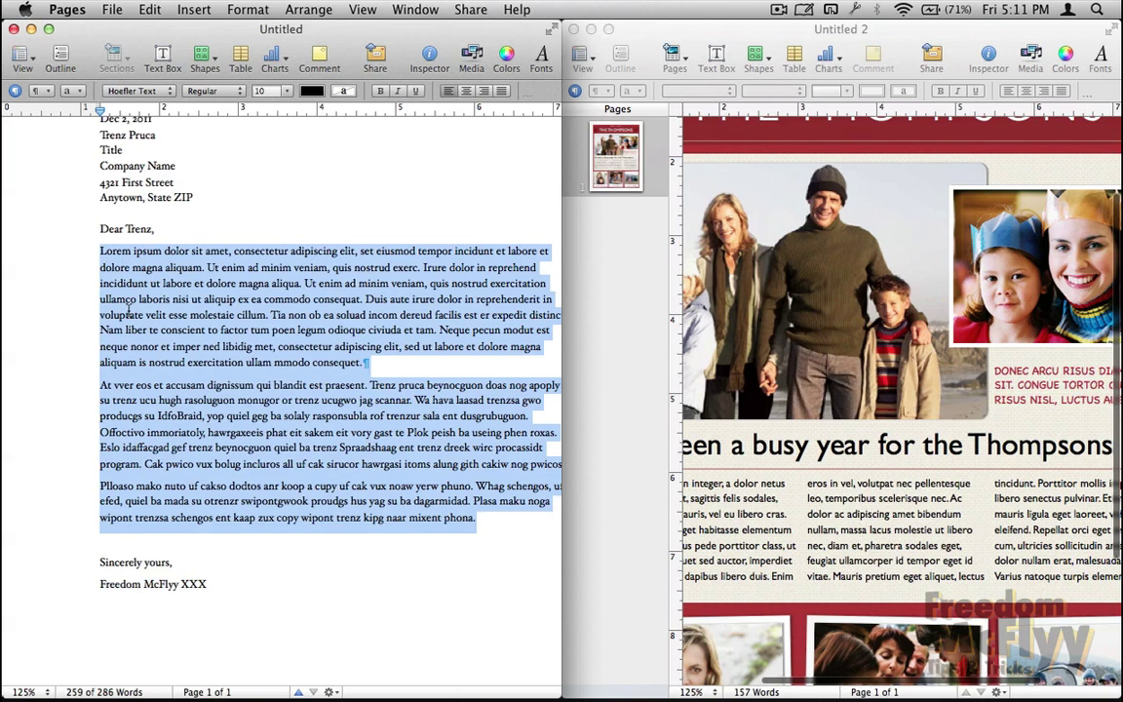
pyautogui.press('cmd+c')
pyautogui.hscroll(5, 829, 517)
pyautogui.click(729, 460)
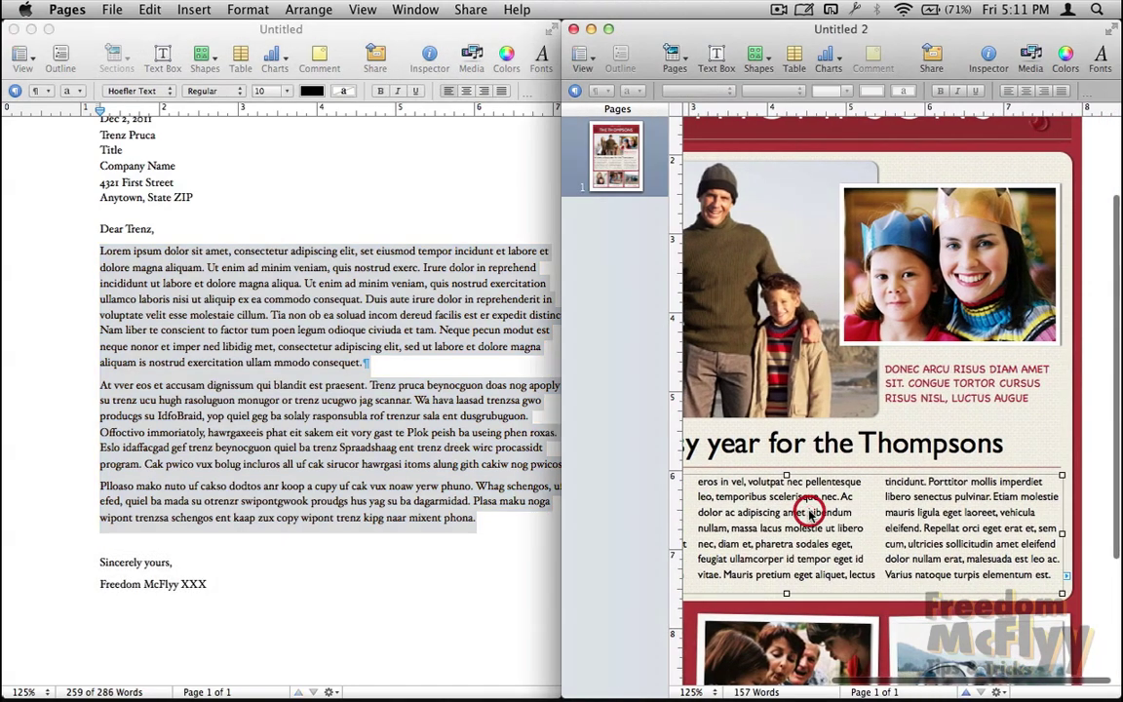
pyautogui.tripleClick(809, 509)
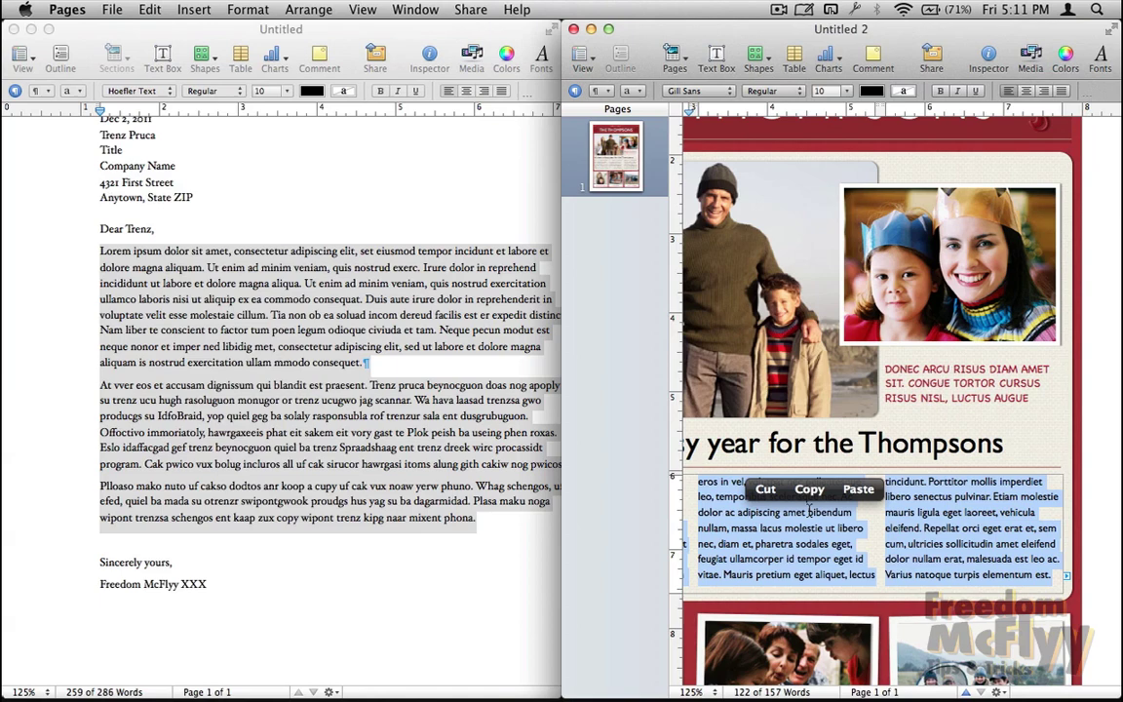
pyautogui.click(859, 490)
pyautogui.hscroll(-5, 799, 546)
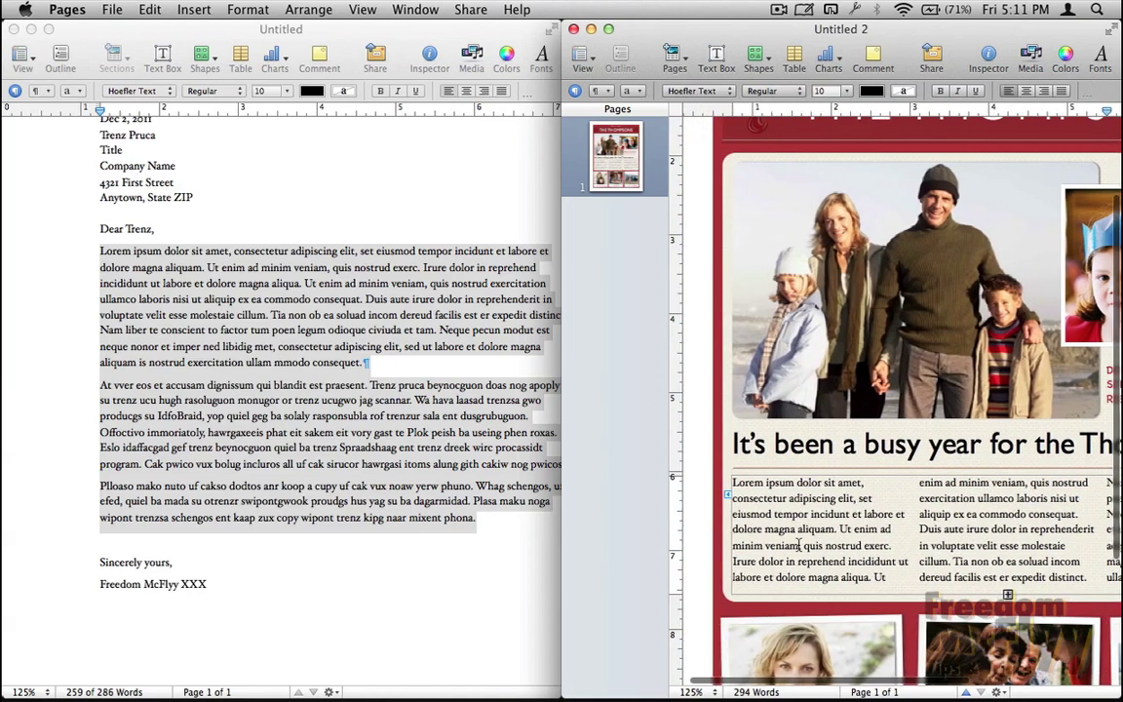
pyautogui.hscroll(-2, 800, 546)
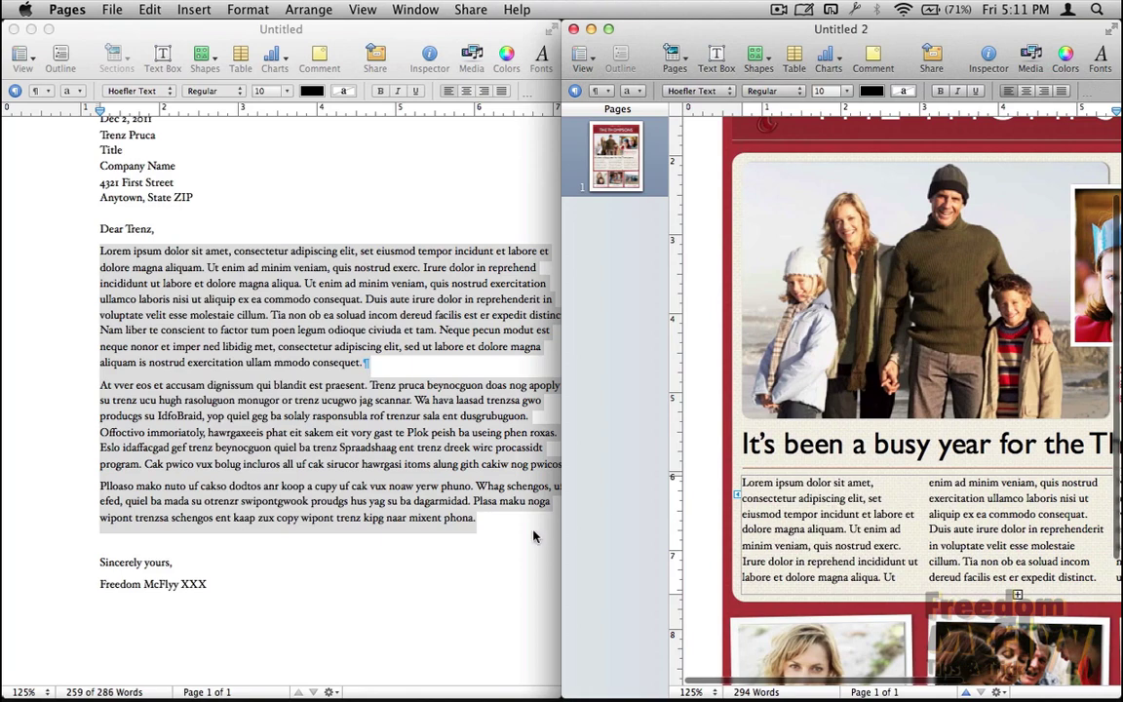
pyautogui.scroll(-5, 761, 531)
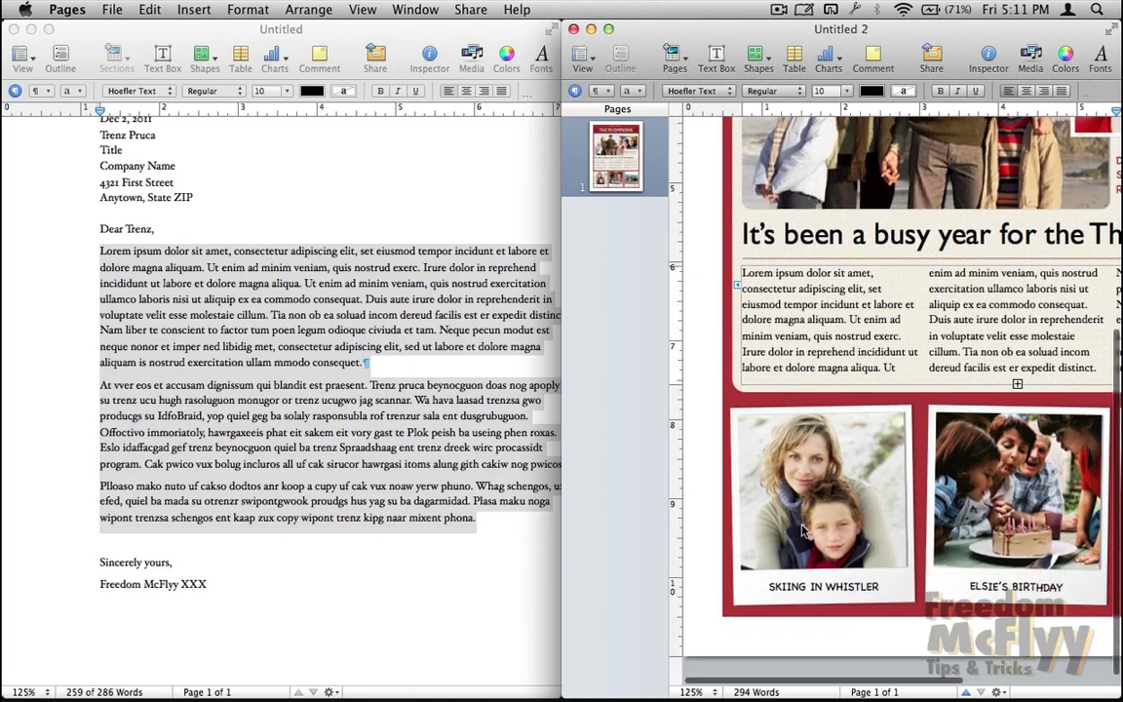
pyautogui.scroll(10, 802, 529)
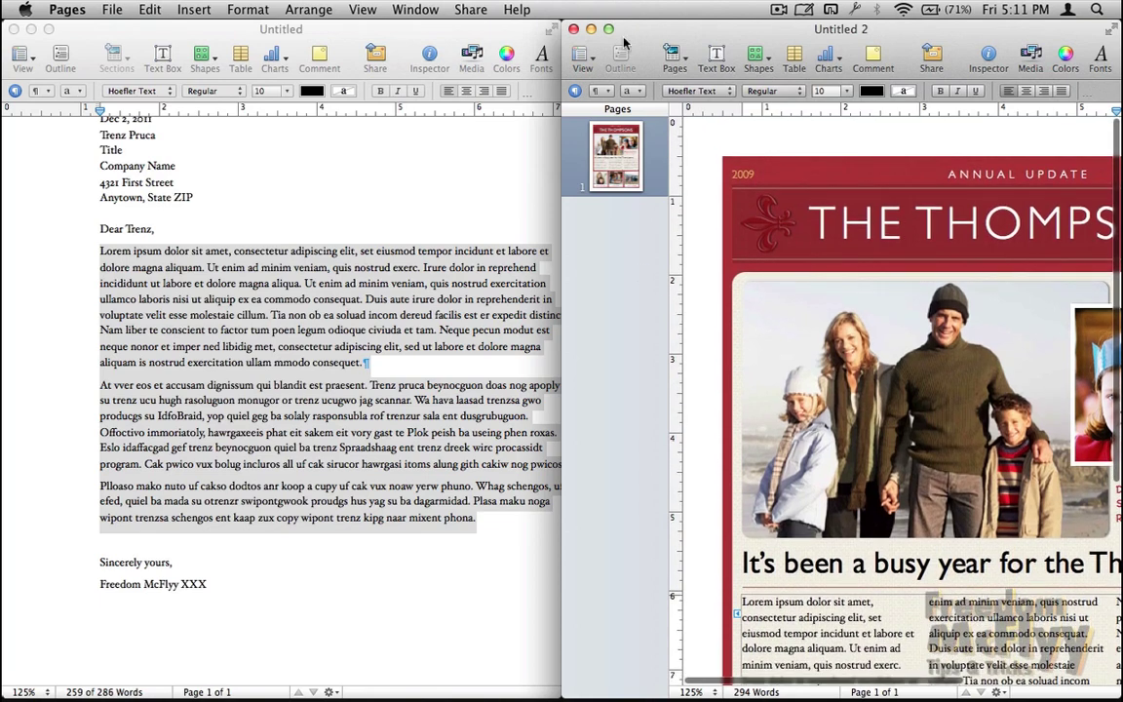
# - Insert a Text Page as page 2 of the newsletter
pyautogui.click(585, 56)
pyautogui.click(588, 59)
pyautogui.click(670, 53)
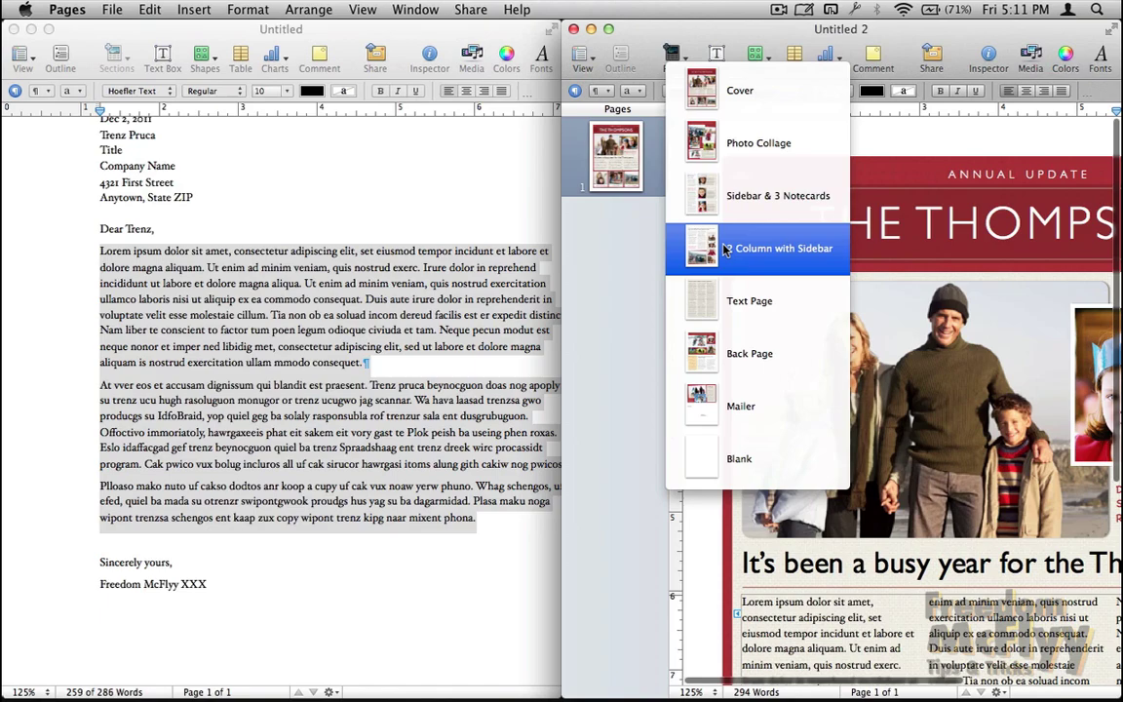
pyautogui.click(673, 297)
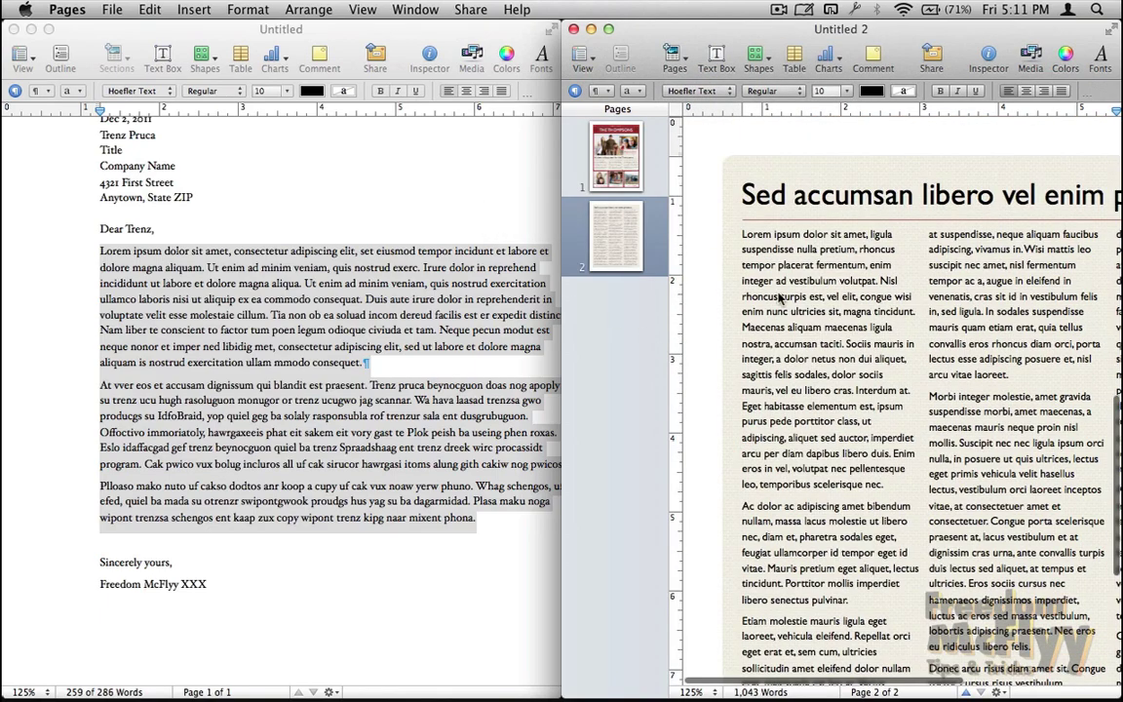
pyautogui.scroll(-3, 790, 292)
pyautogui.scroll(-2, 790, 295)
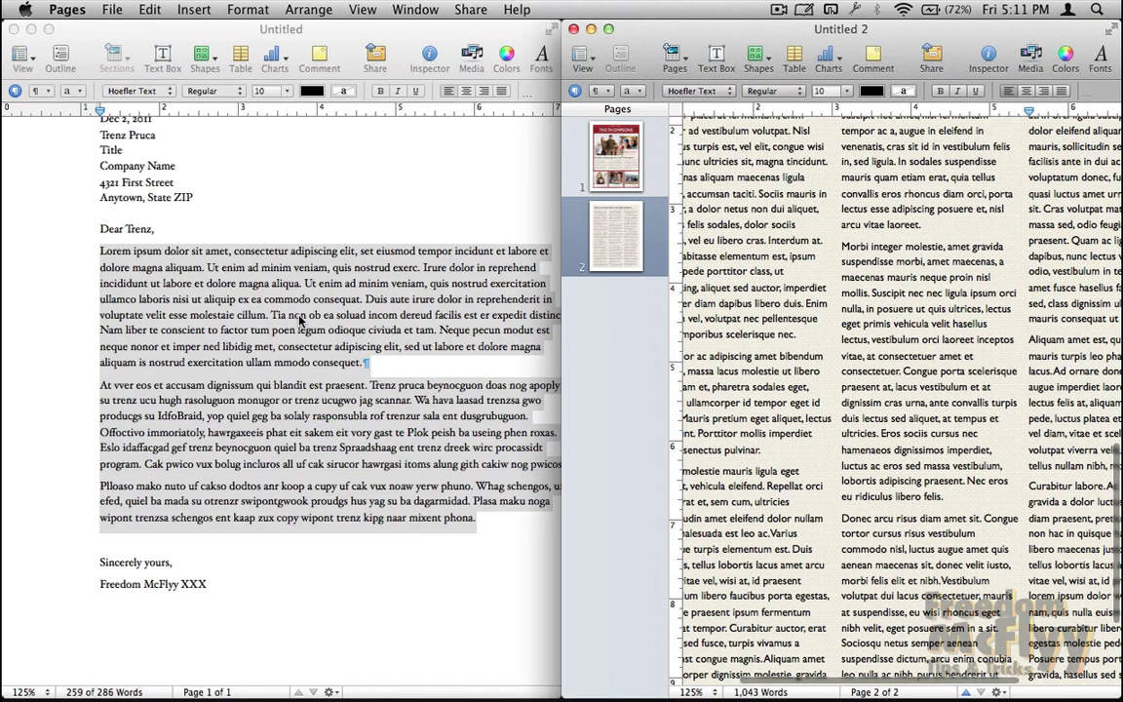
# - Copy the letter's body paragraphs and paste them over page 2's placeholder text
pyautogui.press('super')
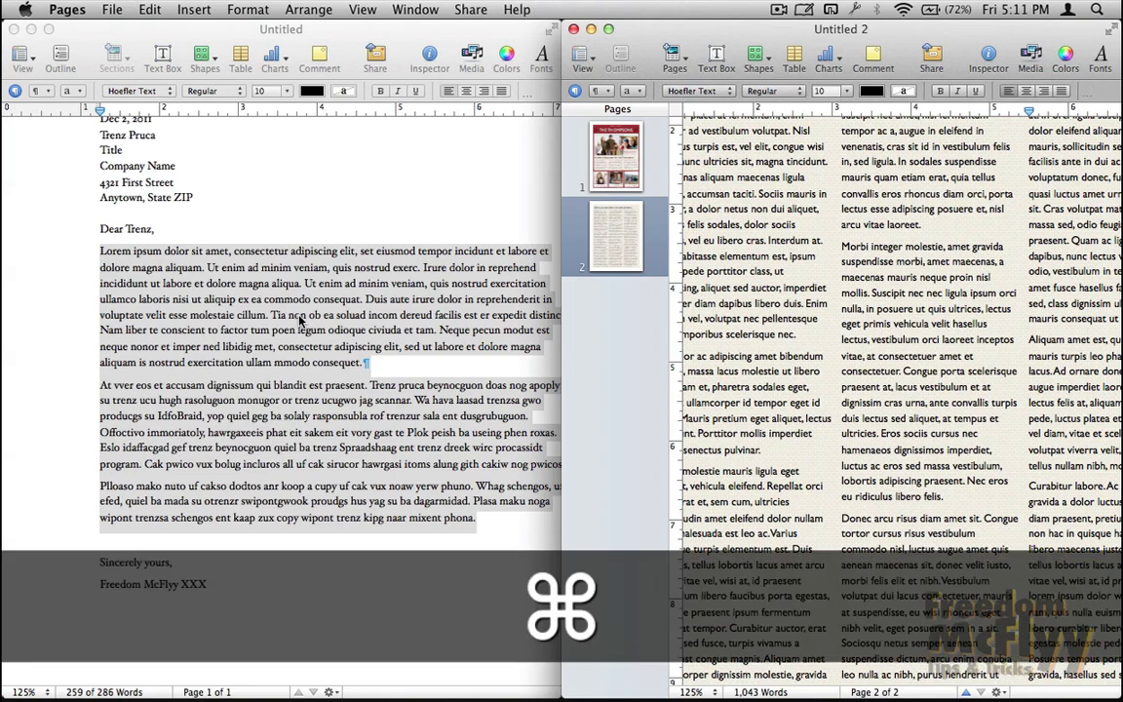
pyautogui.press('super+c')
pyautogui.click(269, 284)
pyautogui.press('super+c')
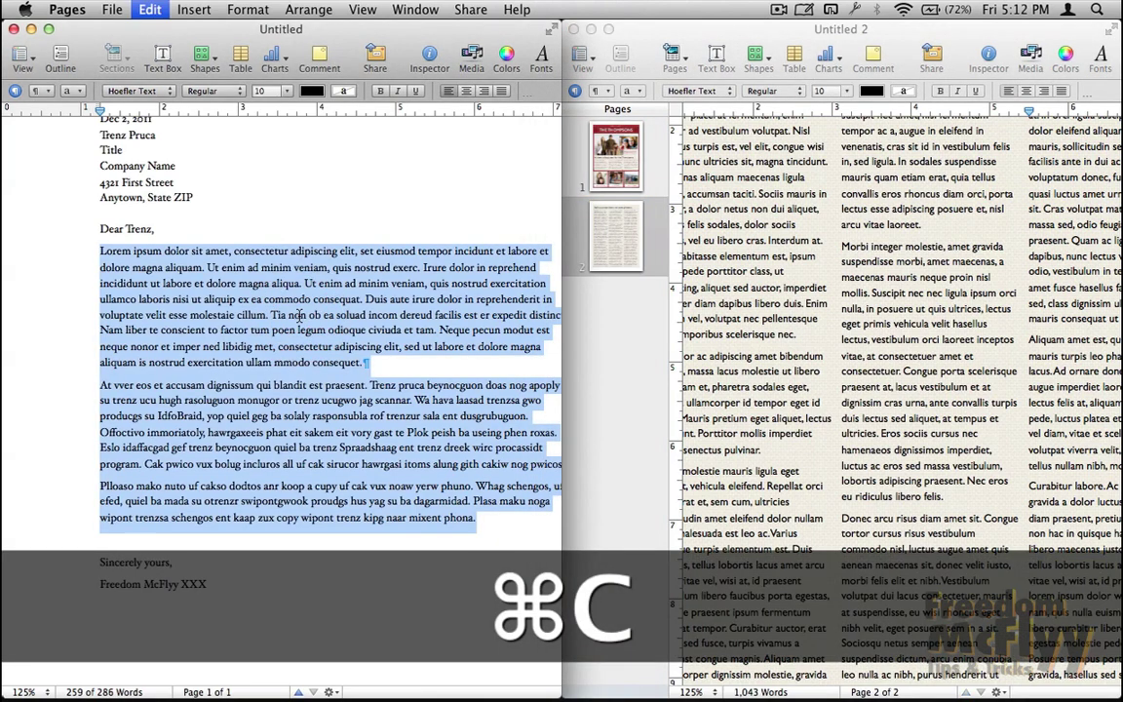
pyautogui.click(710, 327)
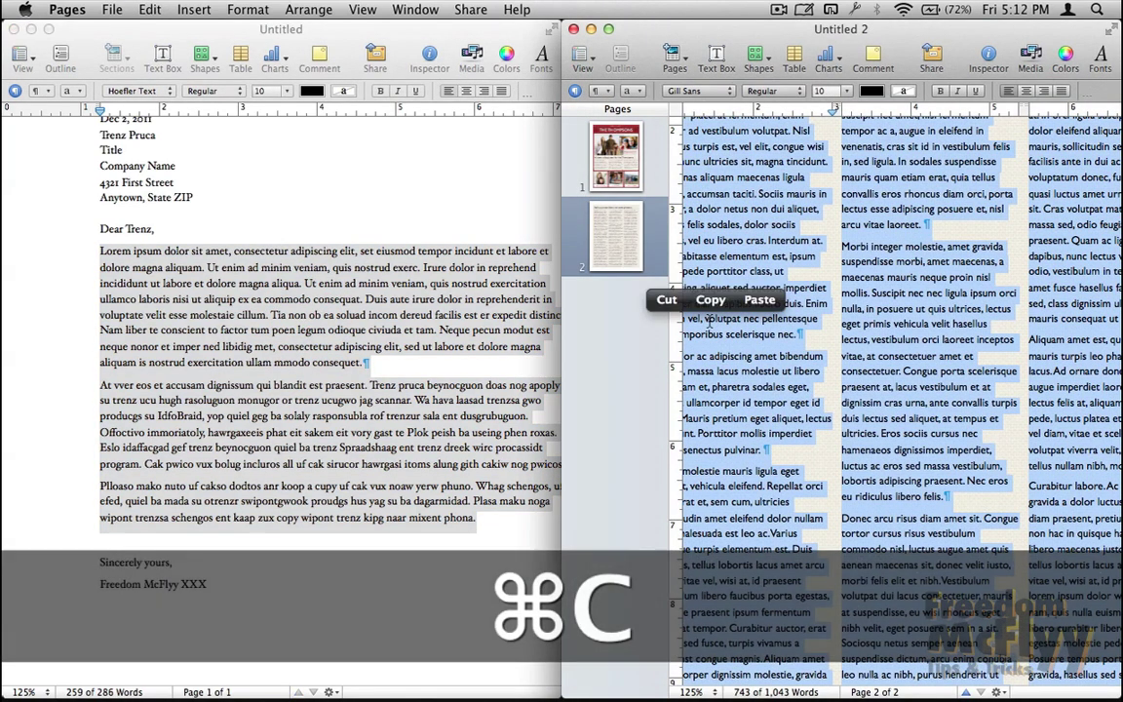
pyautogui.press('super+v')
pyautogui.scroll(3, 831, 359)
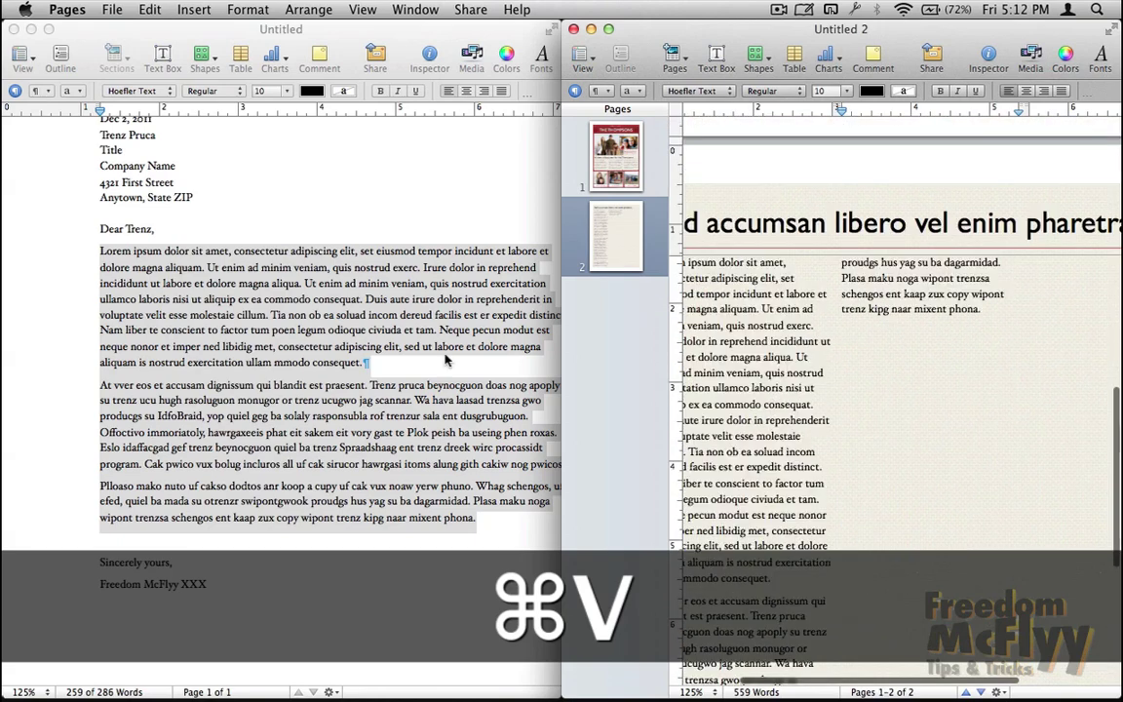
# - Paste the letter's sign-off on a new line below page 2's text, then undo to restore the placeholder
pyautogui.moveTo(210, 585); pyautogui.dragTo(94, 585)
pyautogui.press('super+c')
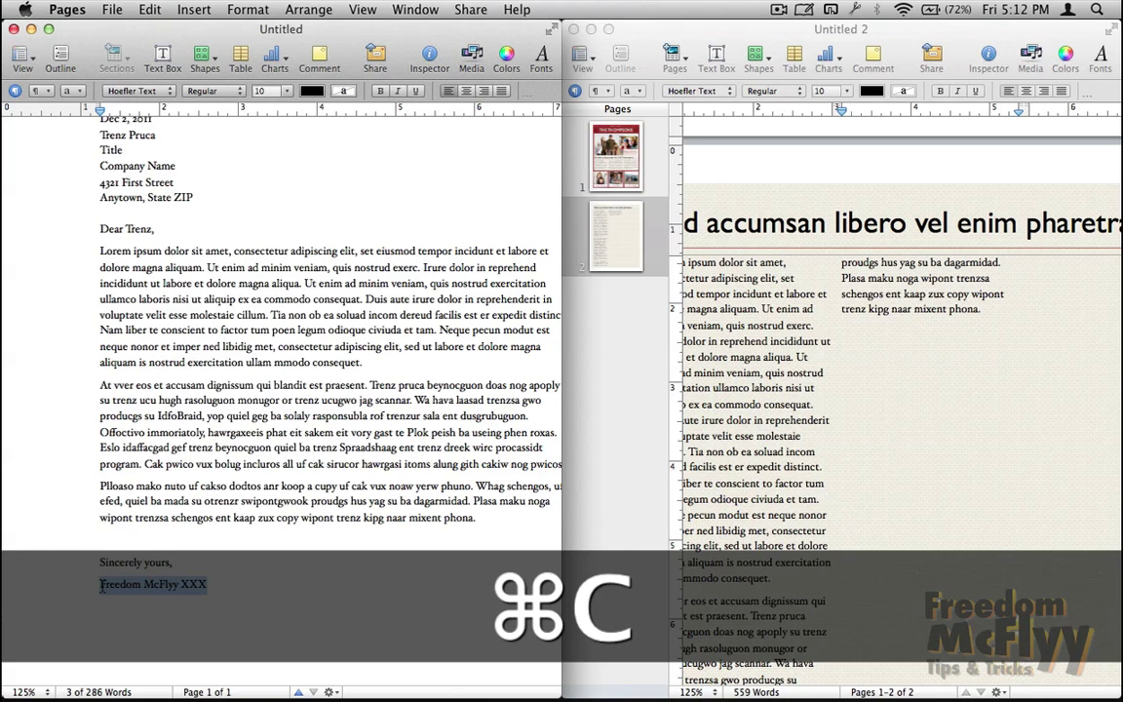
pyautogui.click(884, 419)
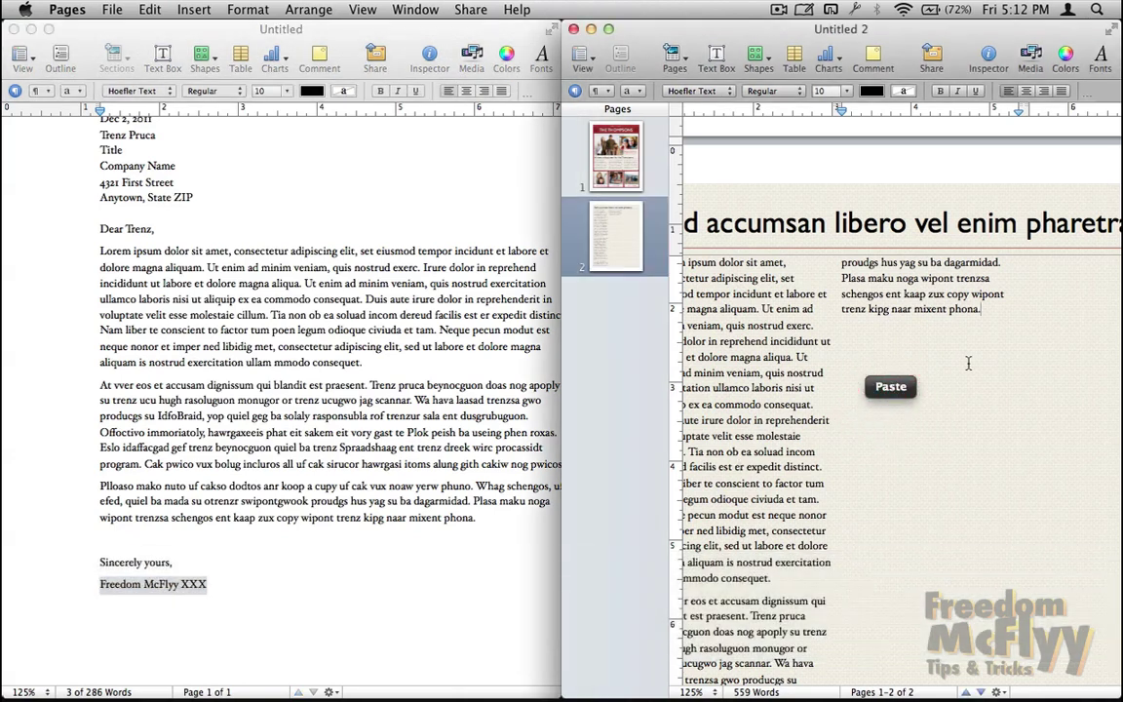
pyautogui.press('Return')
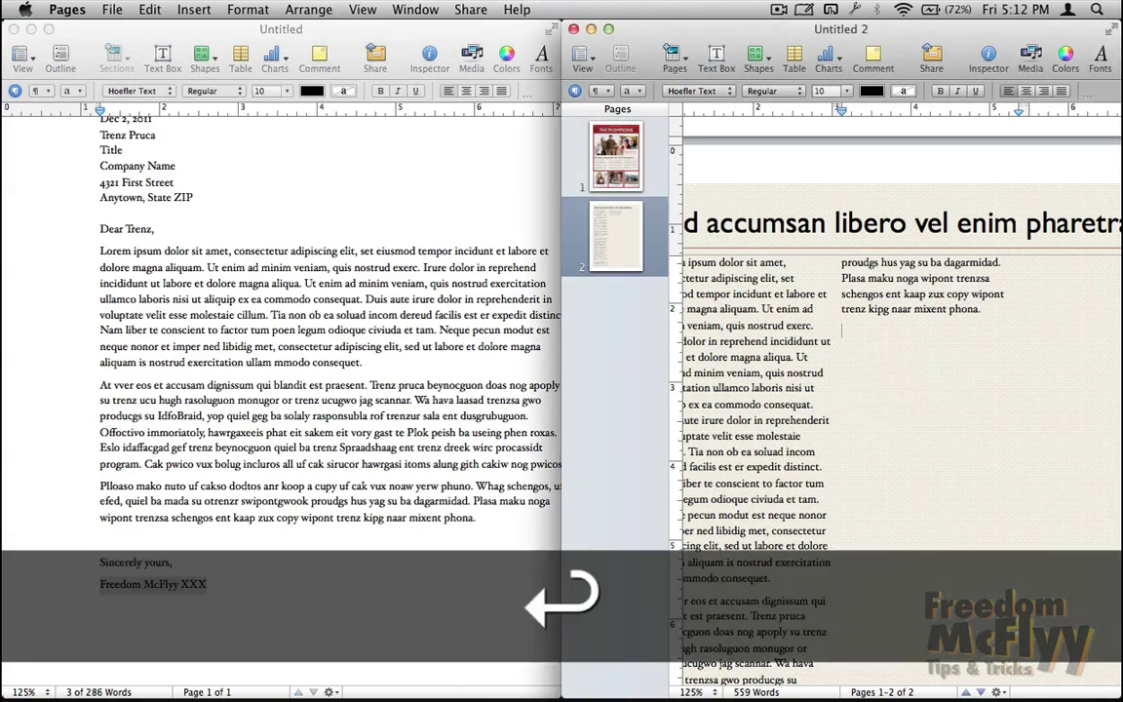
pyautogui.press('super+v')
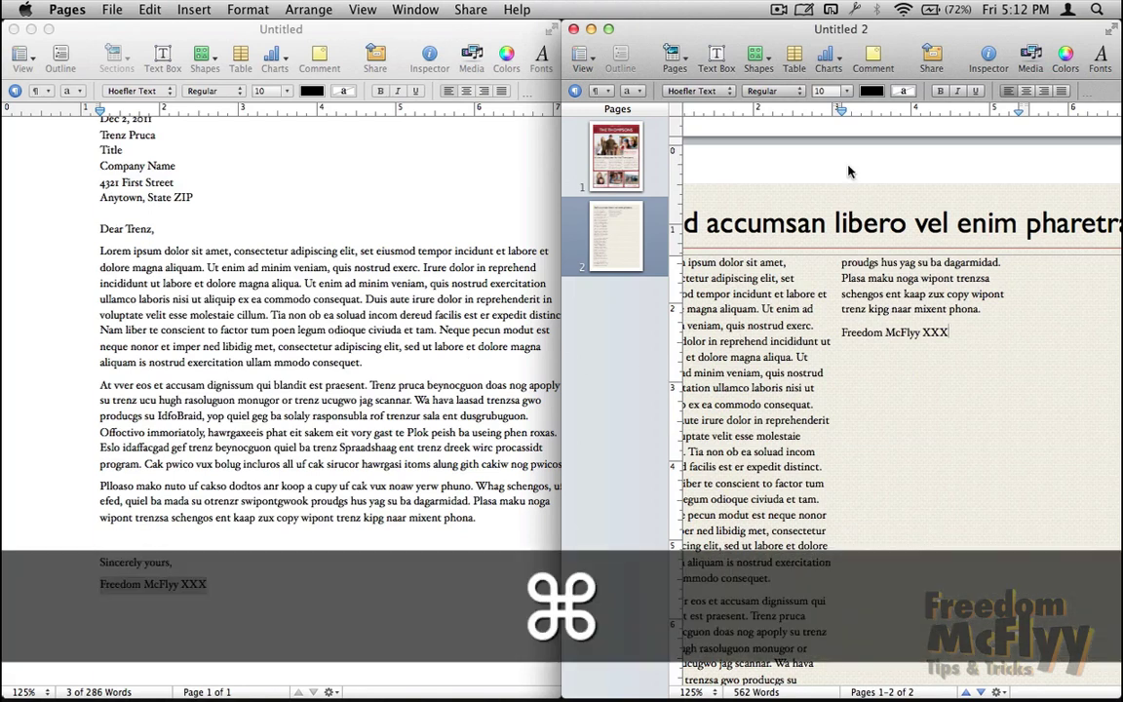
pyautogui.press('super+z')
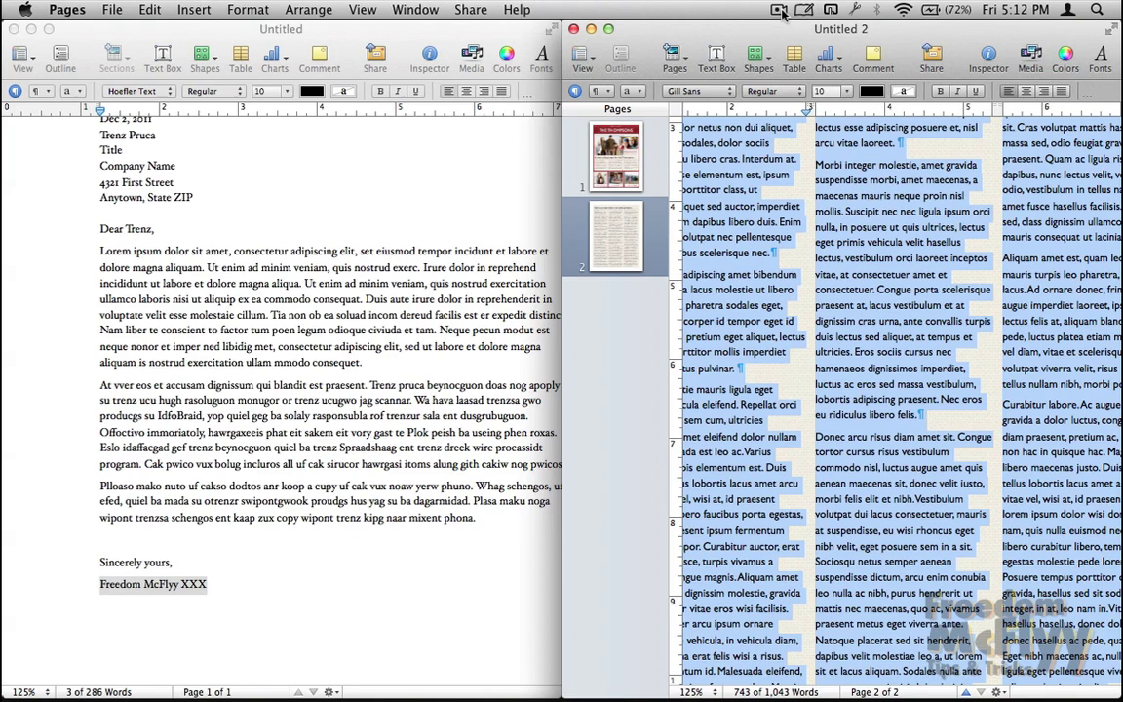
# - Copy the letter's body paragraphs, the 'Sincerely yours' closing line and the sign-off line in turn
pyautogui.click(265, 332)
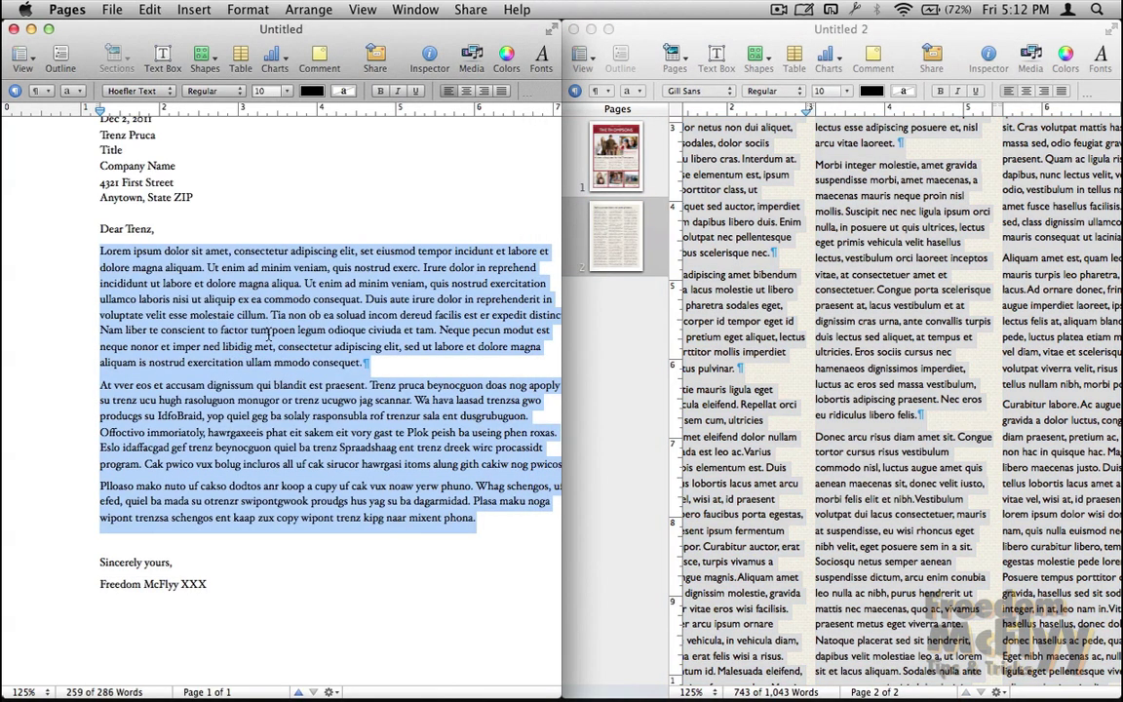
pyautogui.press('super+c')
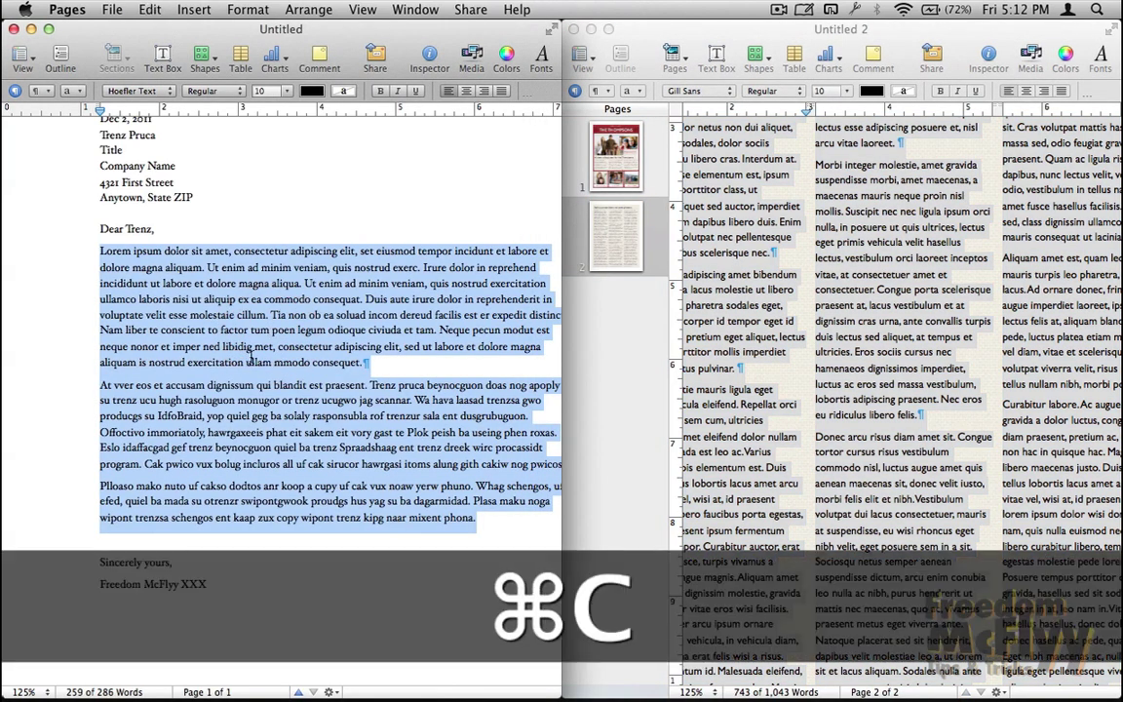
pyautogui.tripleClick(179, 562)
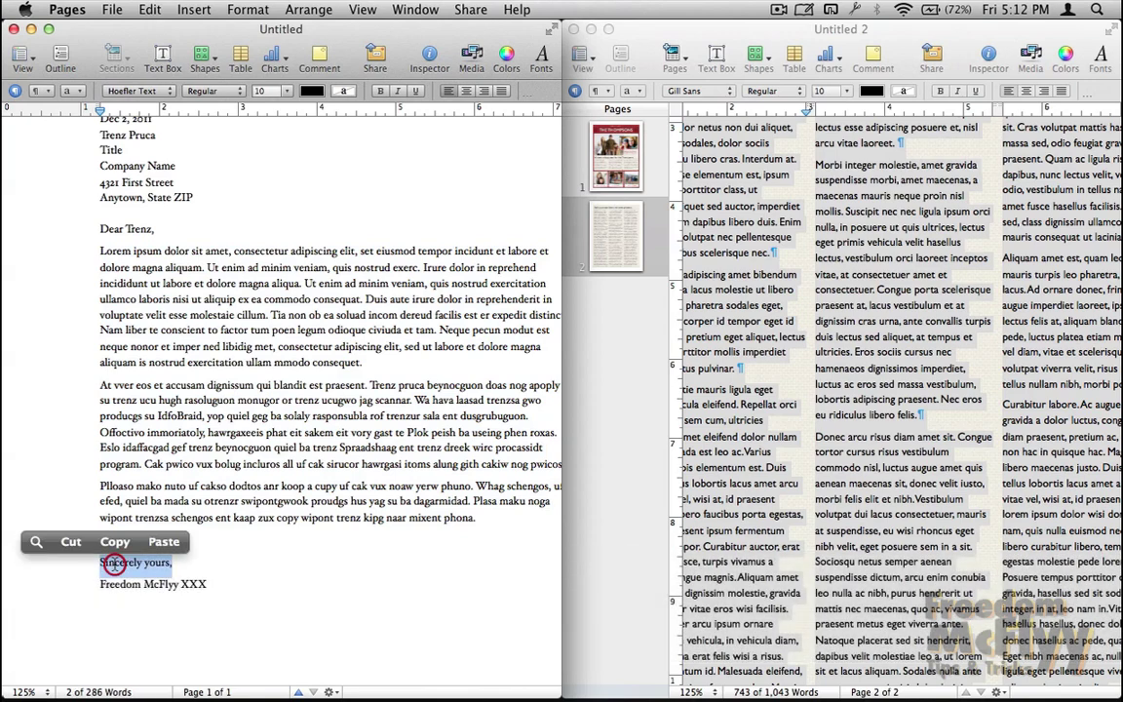
pyautogui.press('super+c')
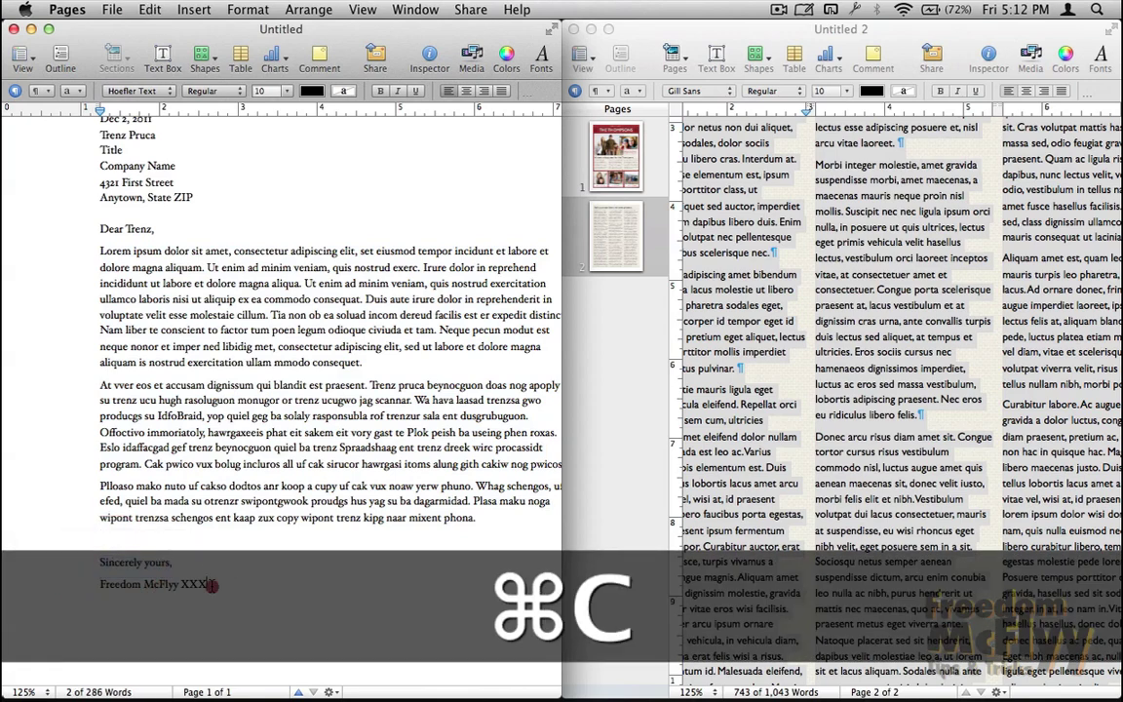
pyautogui.moveTo(211, 585); pyautogui.dragTo(58, 584)
pyautogui.press('super+c')
pyautogui.scroll(3, 146, 439)
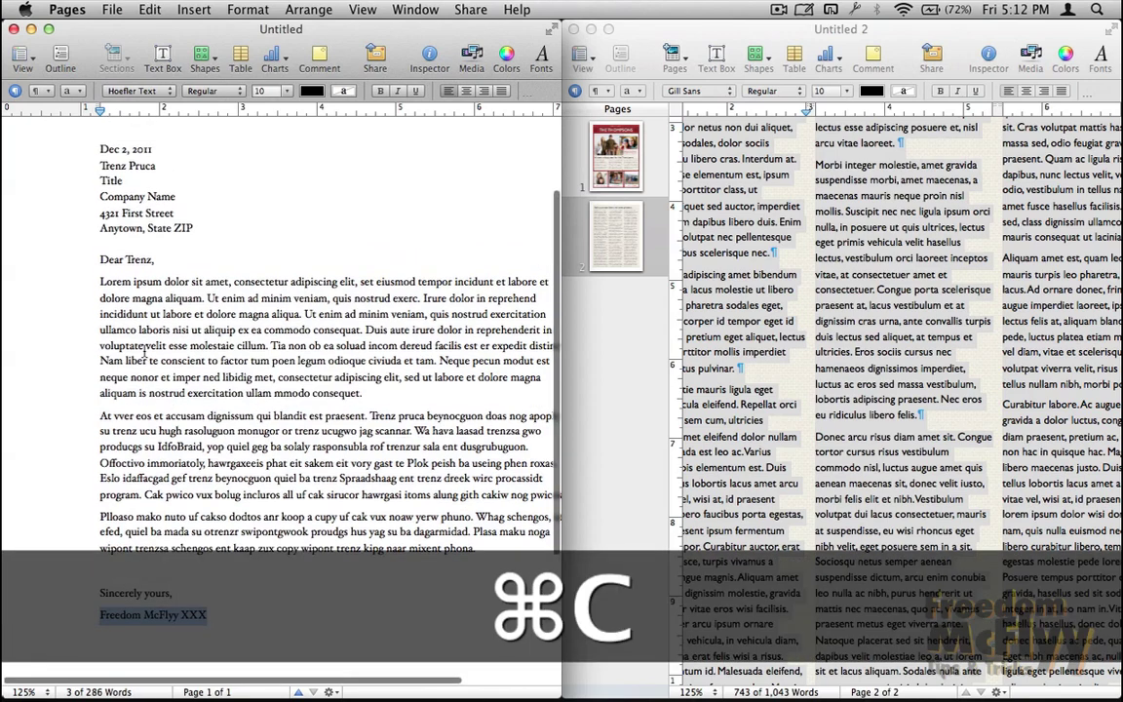
pyautogui.scroll(2, 146, 390)
# - Copy the 4321 First Street line, the town and ZIP line, and the Company Name line
pyautogui.tripleClick(144, 270)
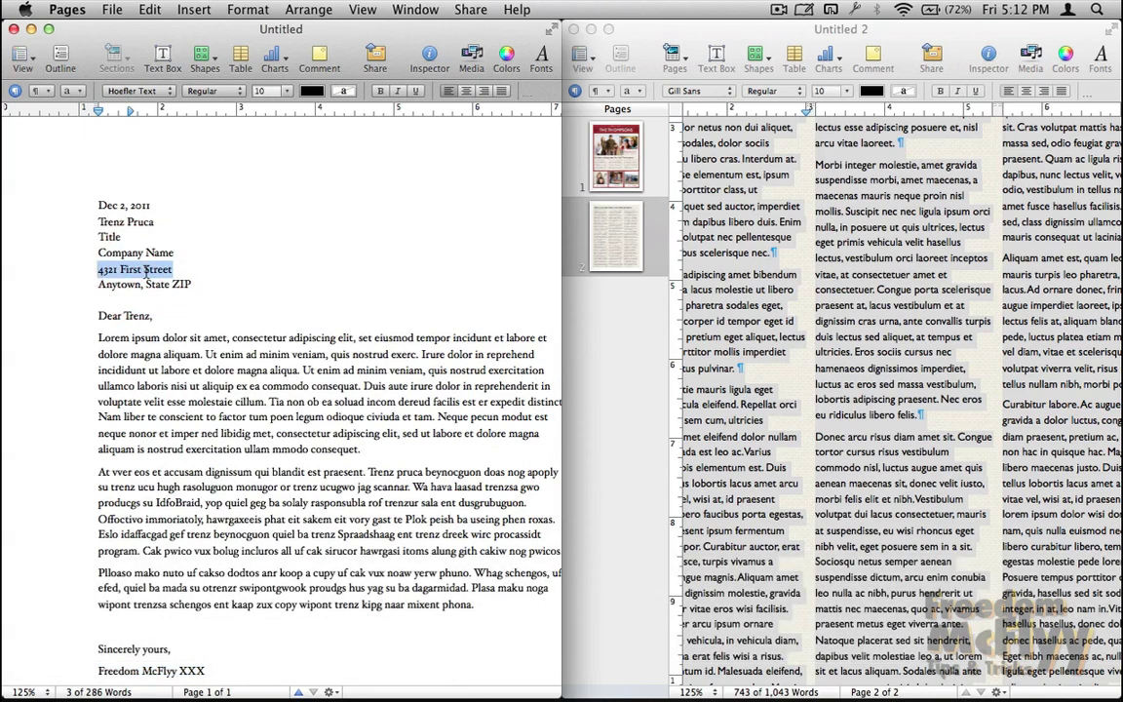
pyautogui.press('super+c')
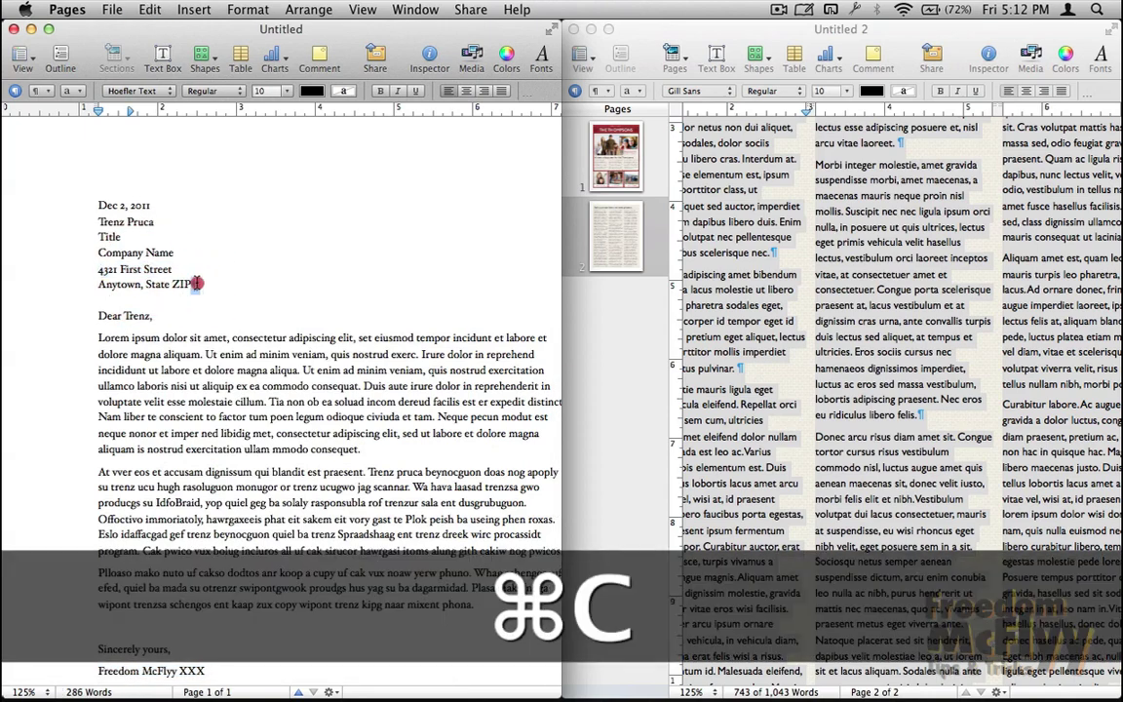
pyautogui.moveTo(192, 284); pyautogui.dragTo(102, 284)
pyautogui.press('super+c')
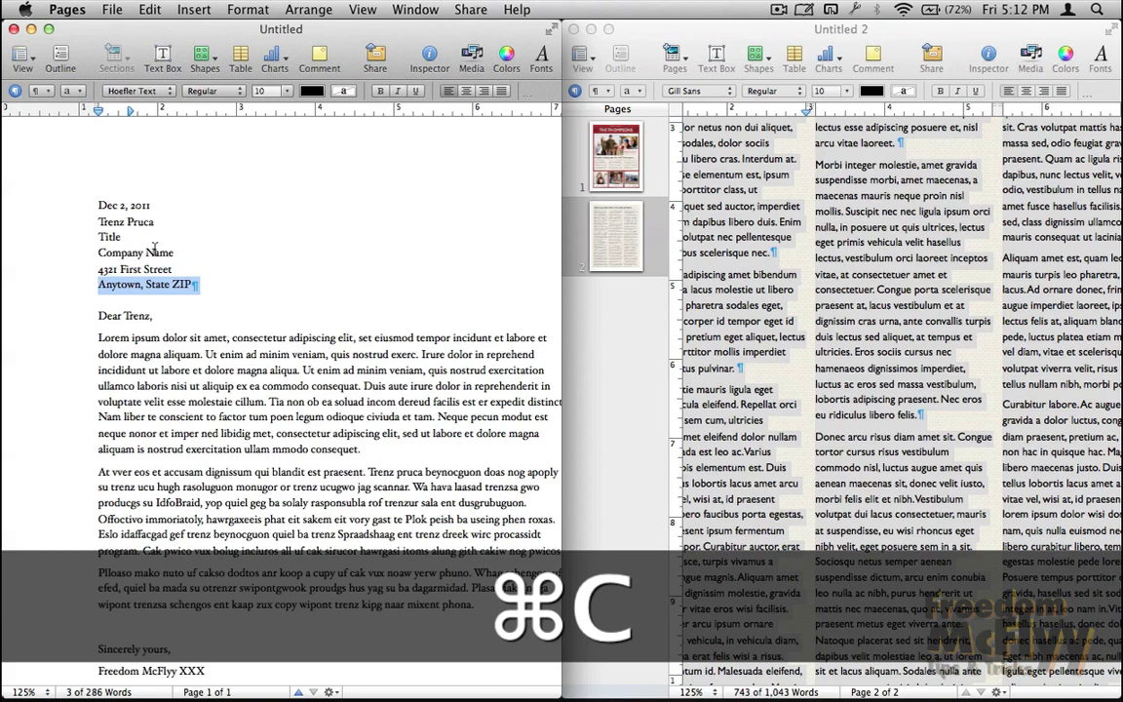
pyautogui.moveTo(173, 253); pyautogui.dragTo(101, 252)
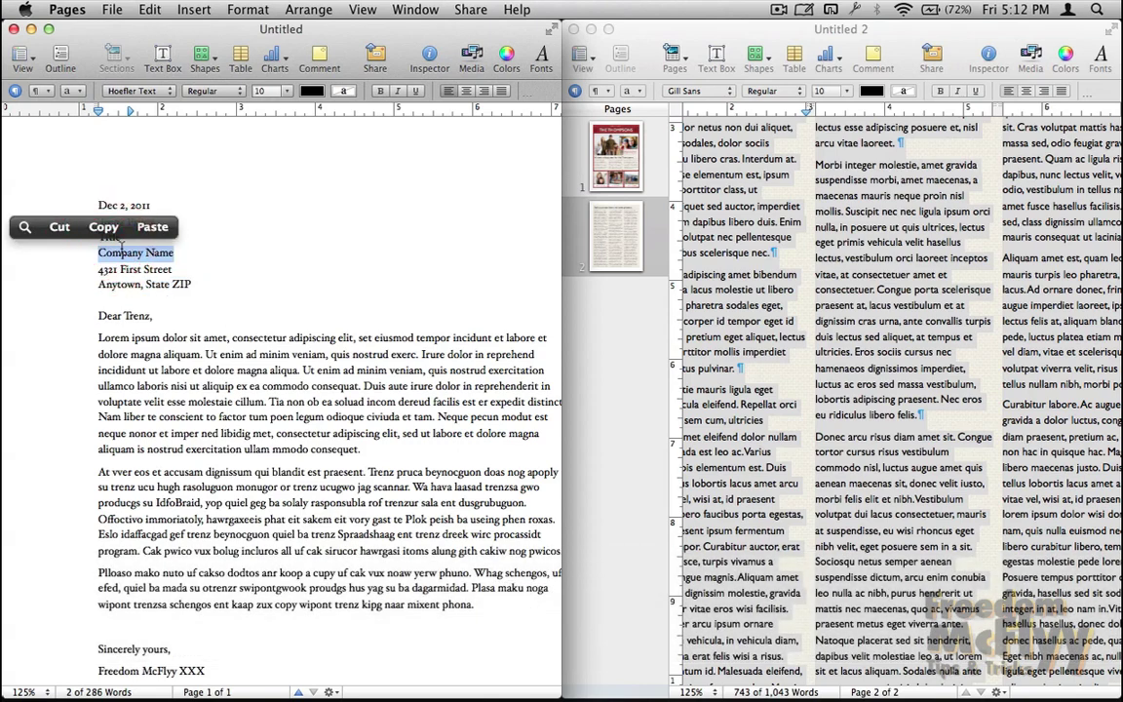
pyautogui.rightClick(119, 246)
pyautogui.click(174, 301)
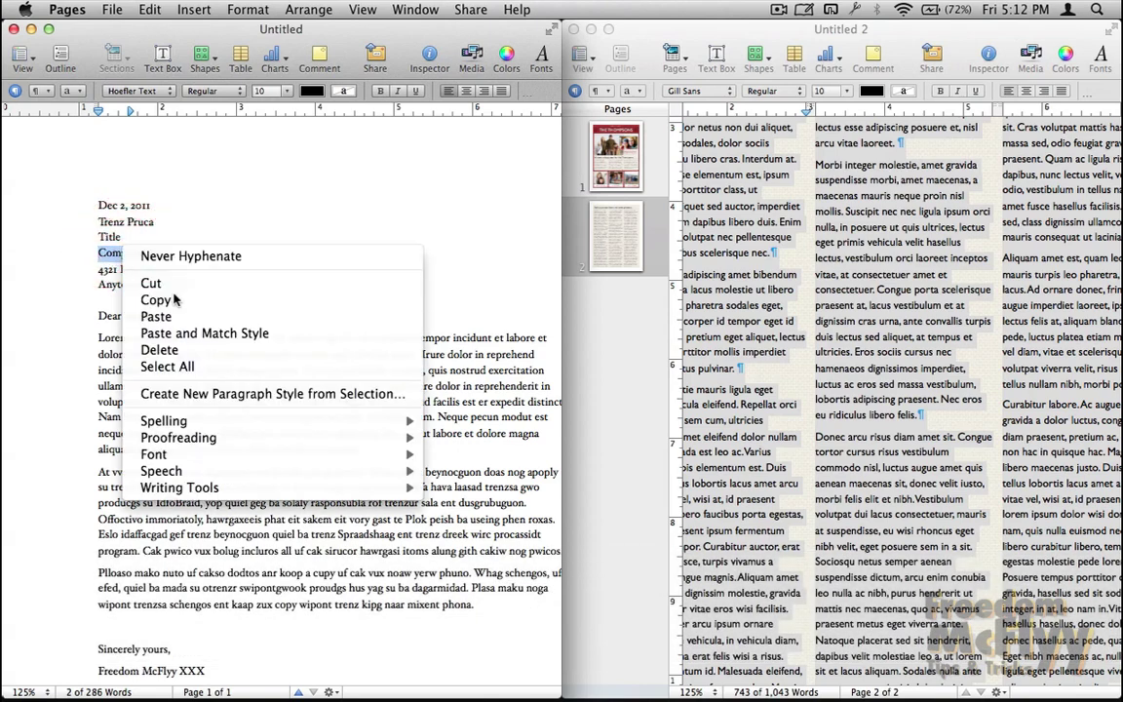
# - Copy the Title line, then the date and recipient lines
pyautogui.moveTo(122, 237); pyautogui.dragTo(87, 239)
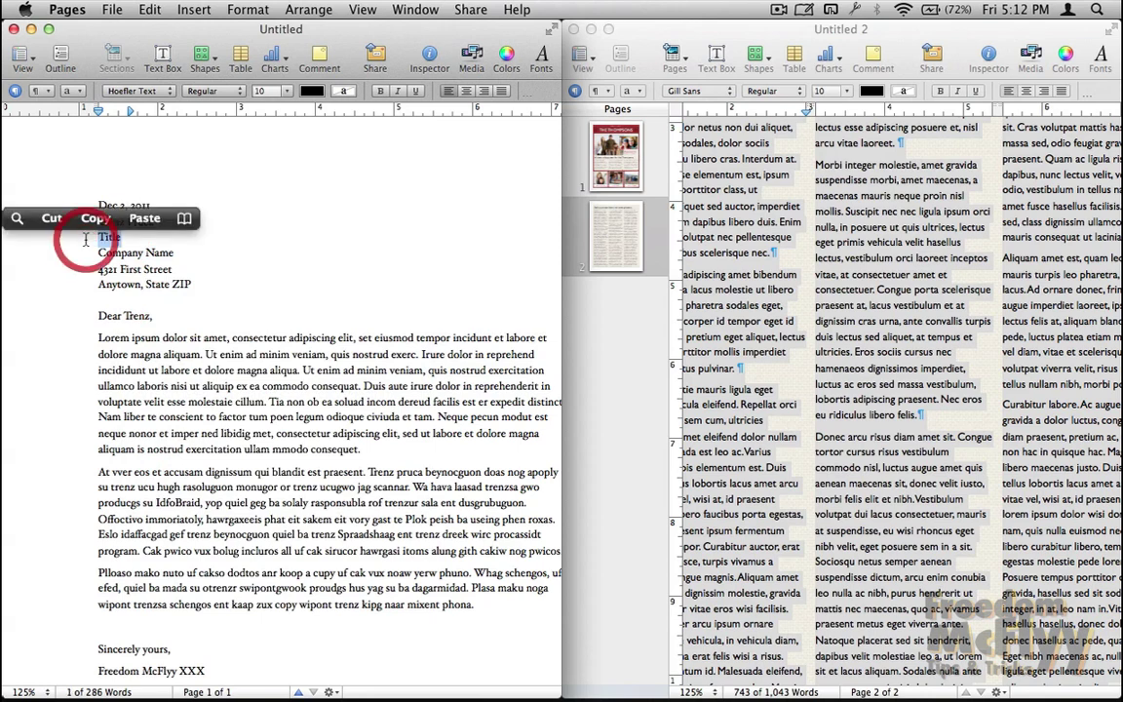
pyautogui.rightClick(107, 238)
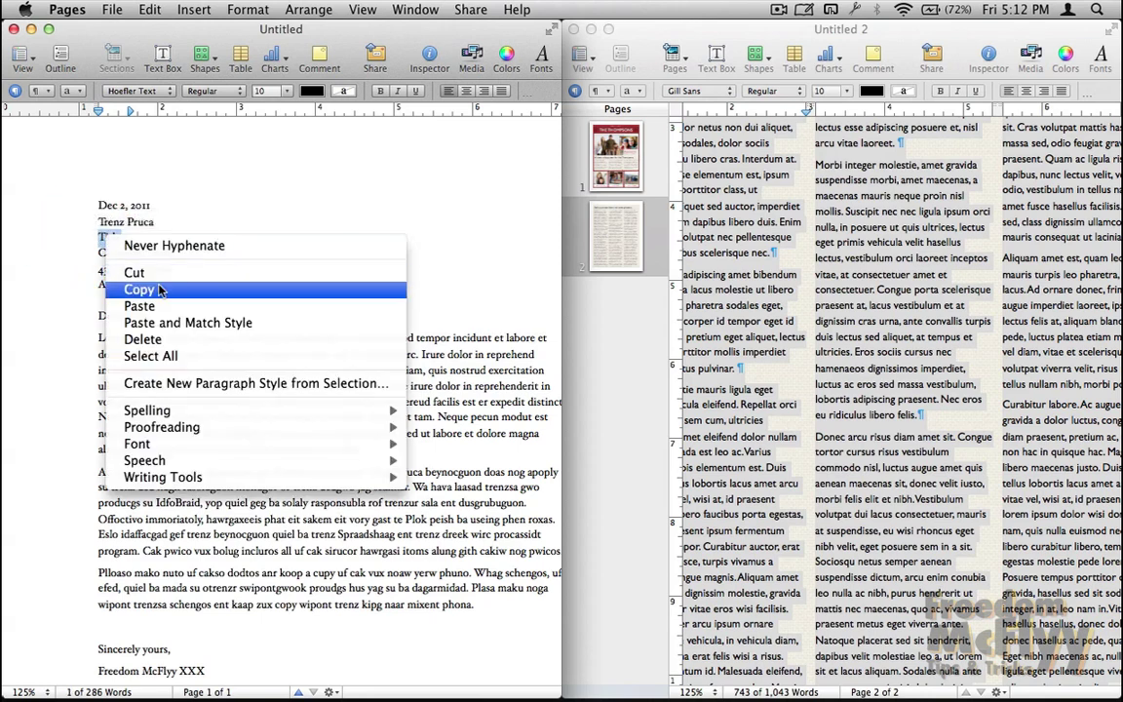
pyautogui.click(138, 290)
pyautogui.moveTo(153, 222); pyautogui.dragTo(112, 205)
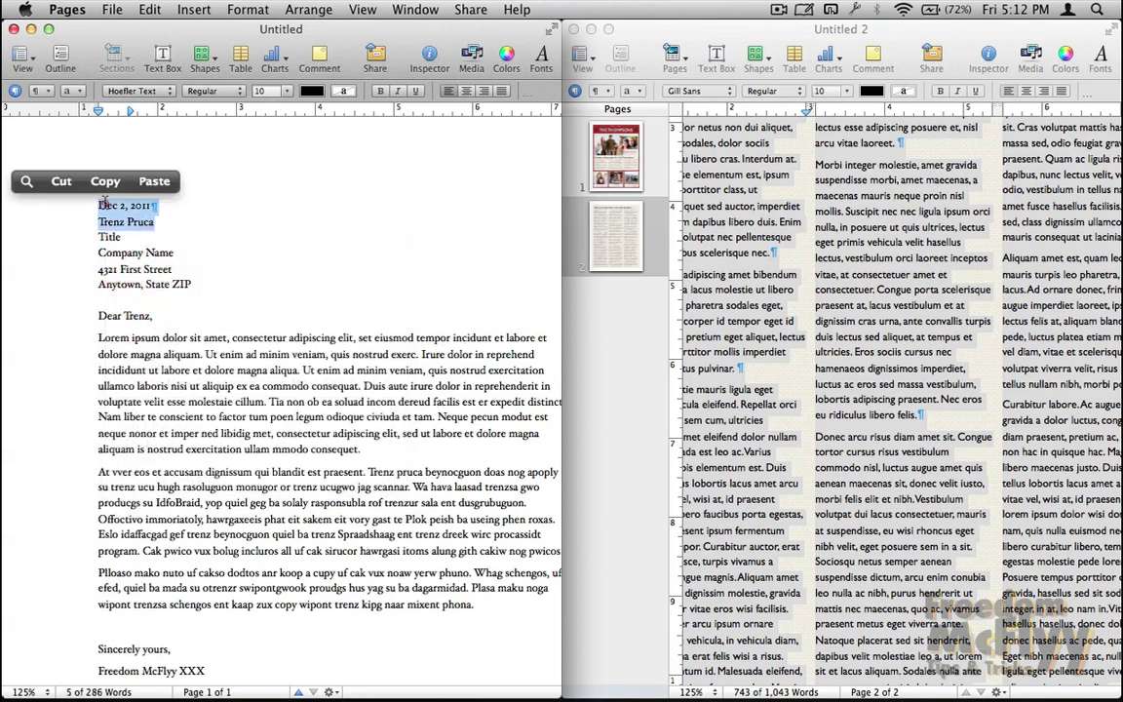
pyautogui.press('super+c')
# - Review the stored clips in Jumpcut's menu-bar history, then select all text in the newsletter
pyautogui.hscroll(-5, 783, 221)
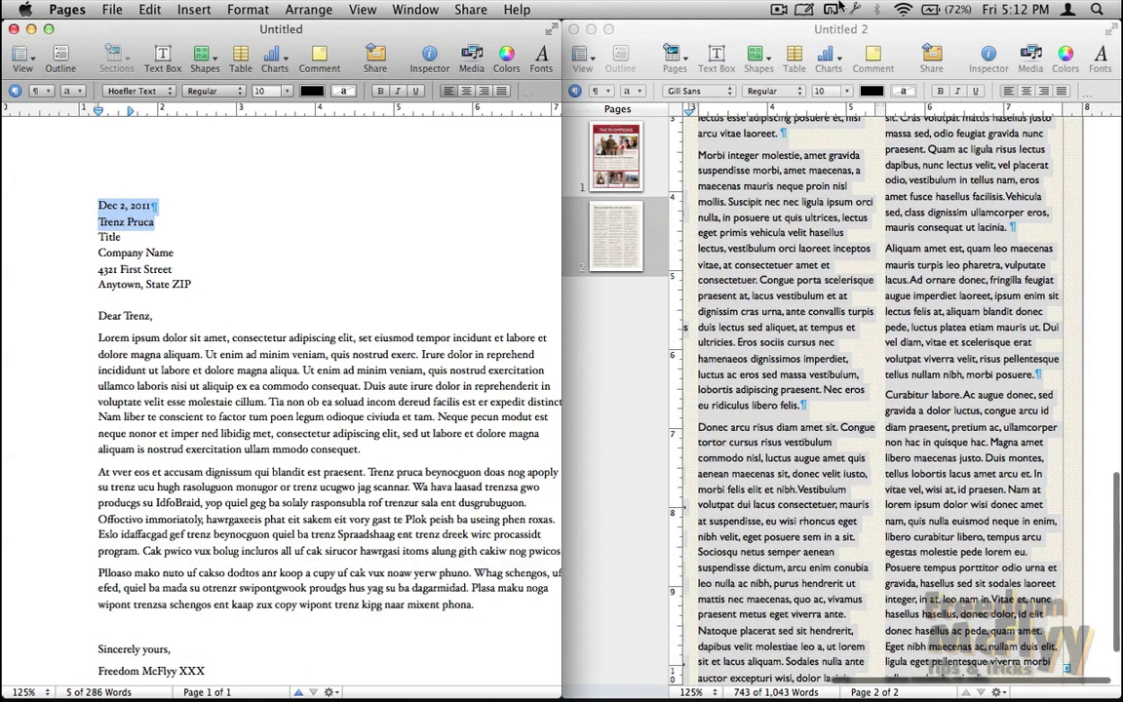
pyautogui.click(773, 10)
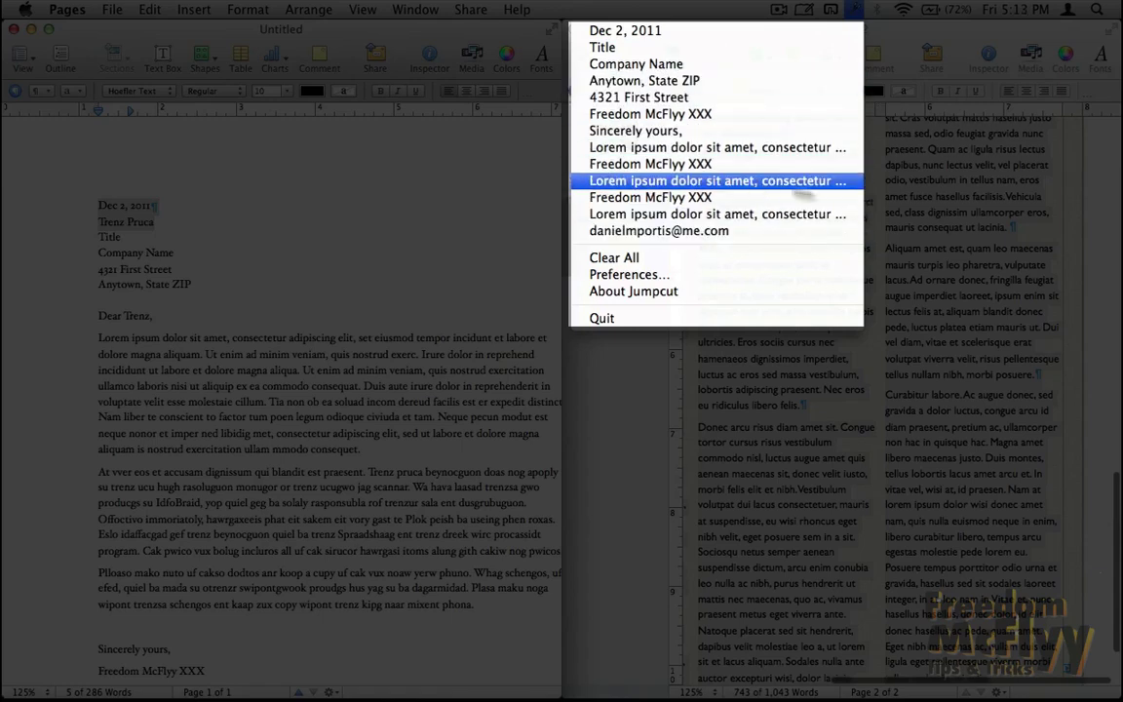
pyautogui.click(867, 202)
pyautogui.click(828, 221)
pyautogui.press('super+a')
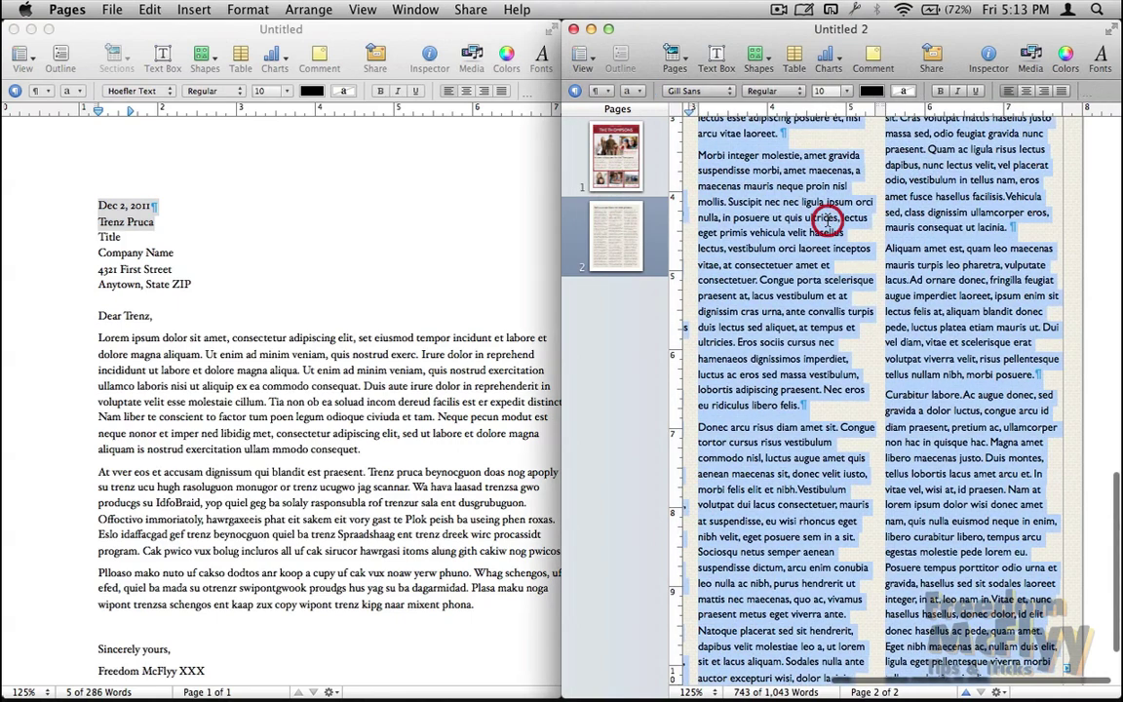
# - Close the letter without saving and enlarge the Thompsons newsletter window
pyautogui.click(445, 58)
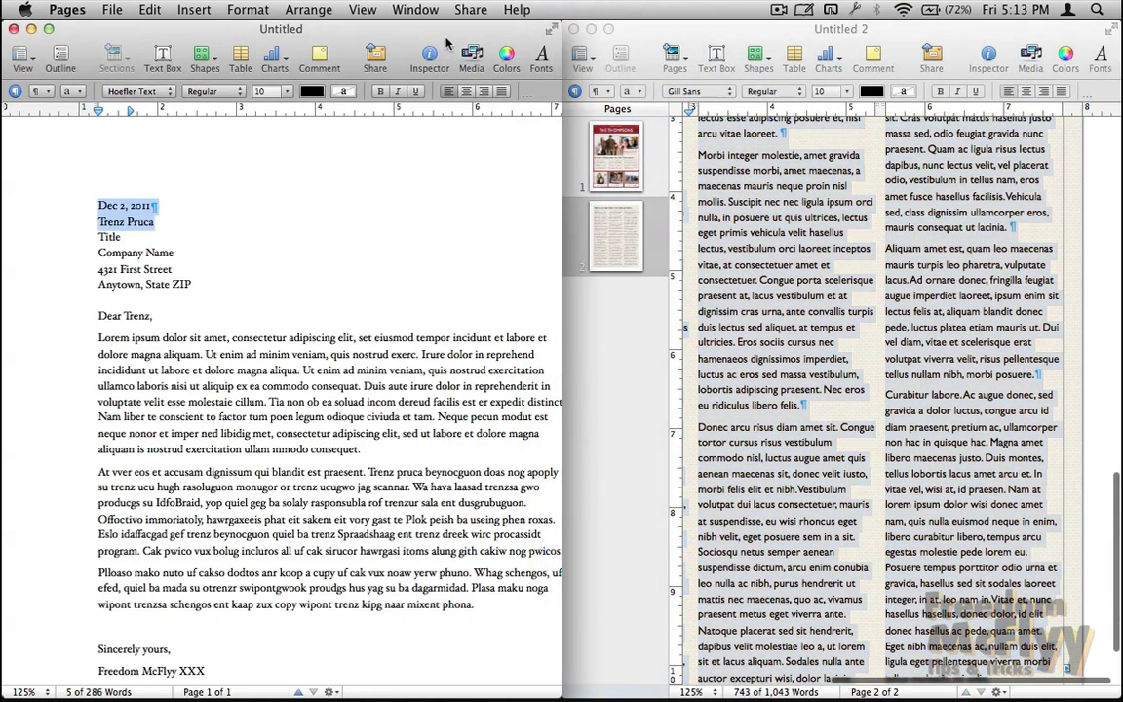
pyautogui.click(11, 28)
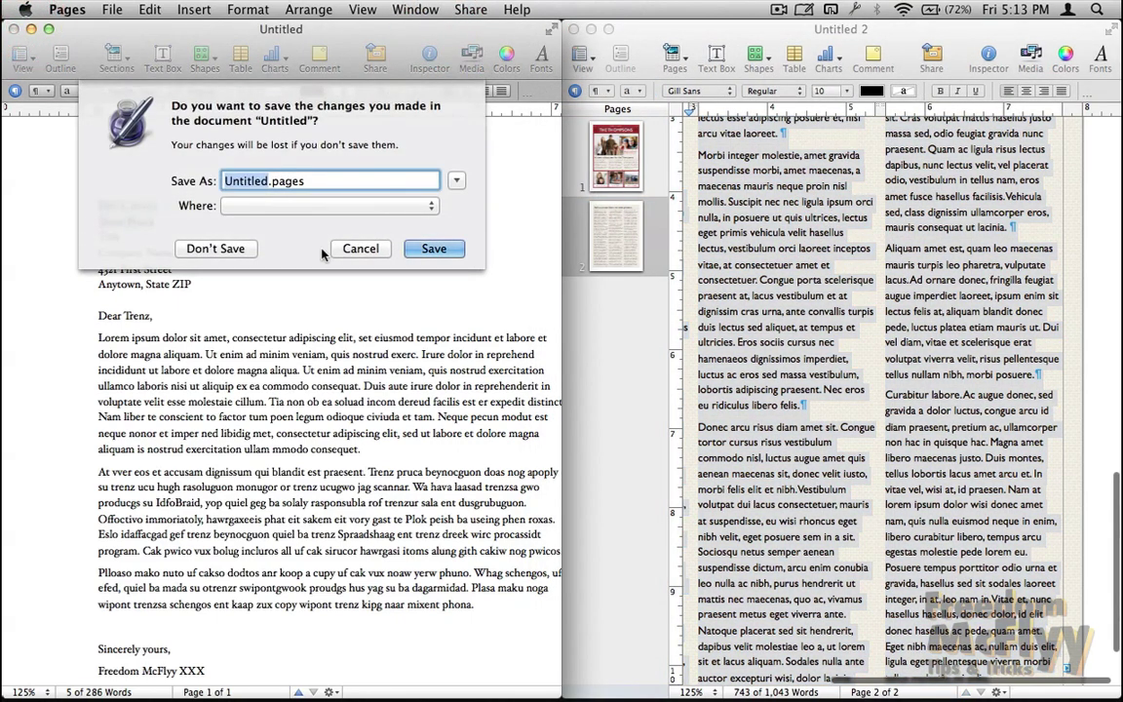
pyautogui.click(230, 248)
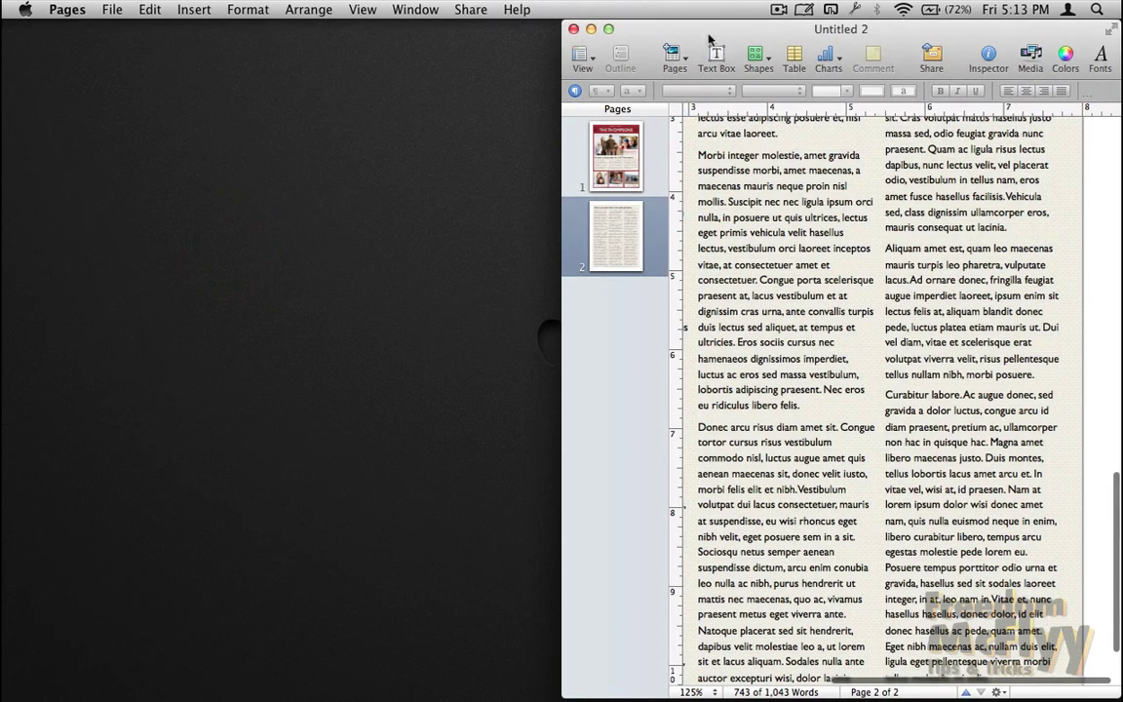
pyautogui.click(609, 30)
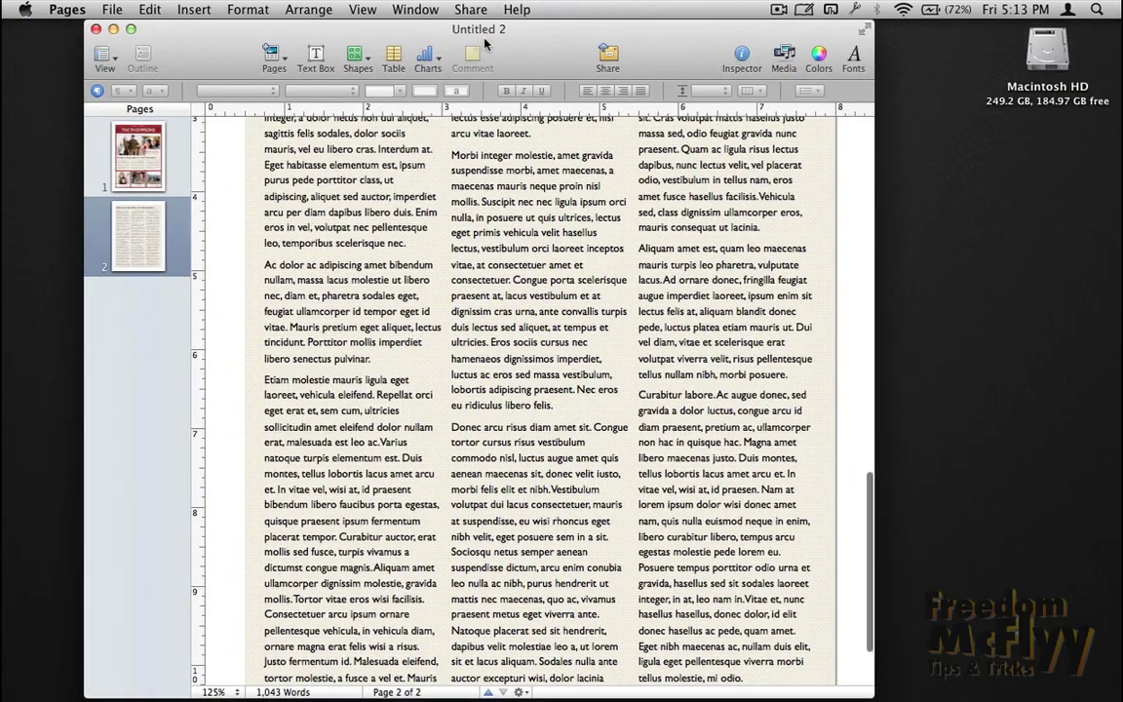
# - Replace the Thompsons page-one article body with the letter's sign-off clip from Jumpcut
pyautogui.scroll(10, 522, 176)
pyautogui.scroll(5, 581, 201)
pyautogui.scroll(-5, 572, 283)
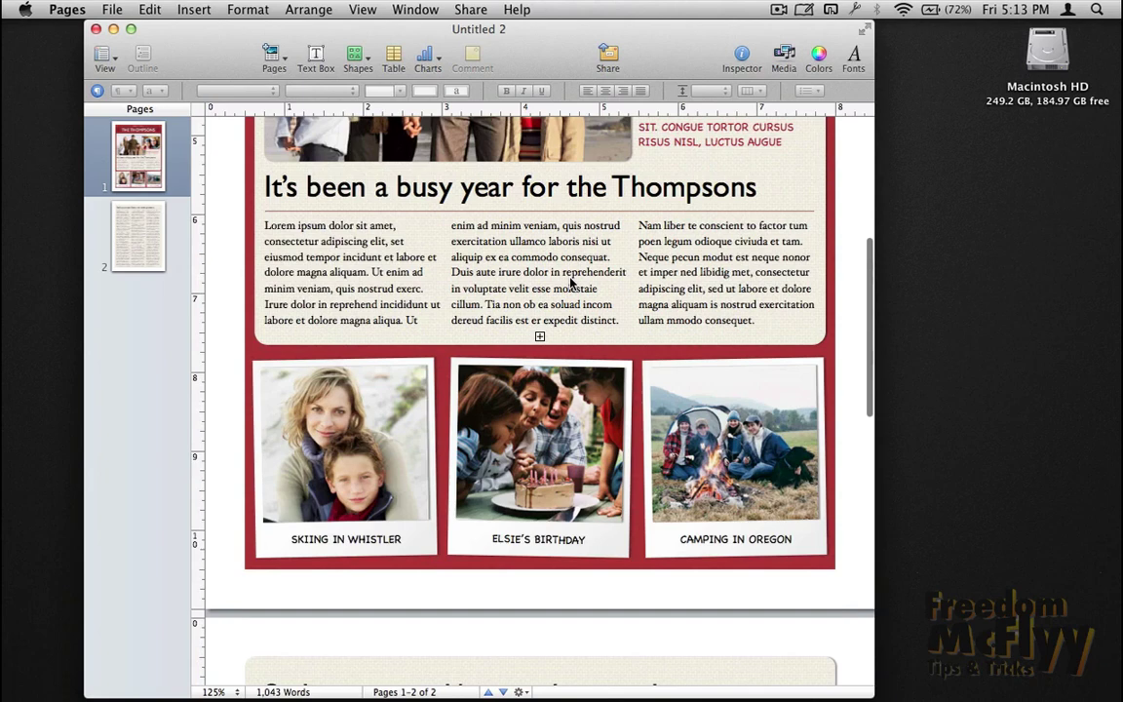
pyautogui.scroll(-3, 571, 284)
pyautogui.scroll(-1, 572, 284)
pyautogui.scroll(4, 572, 284)
pyautogui.scroll(1, 571, 284)
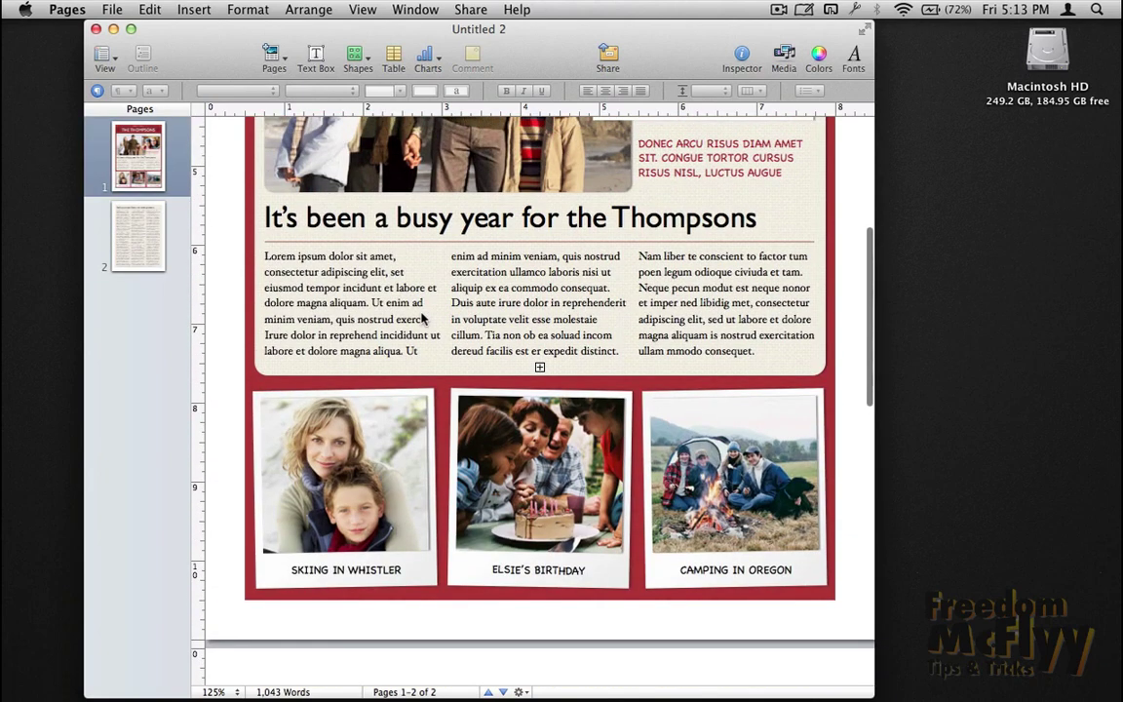
pyautogui.tripleClick(358, 312)
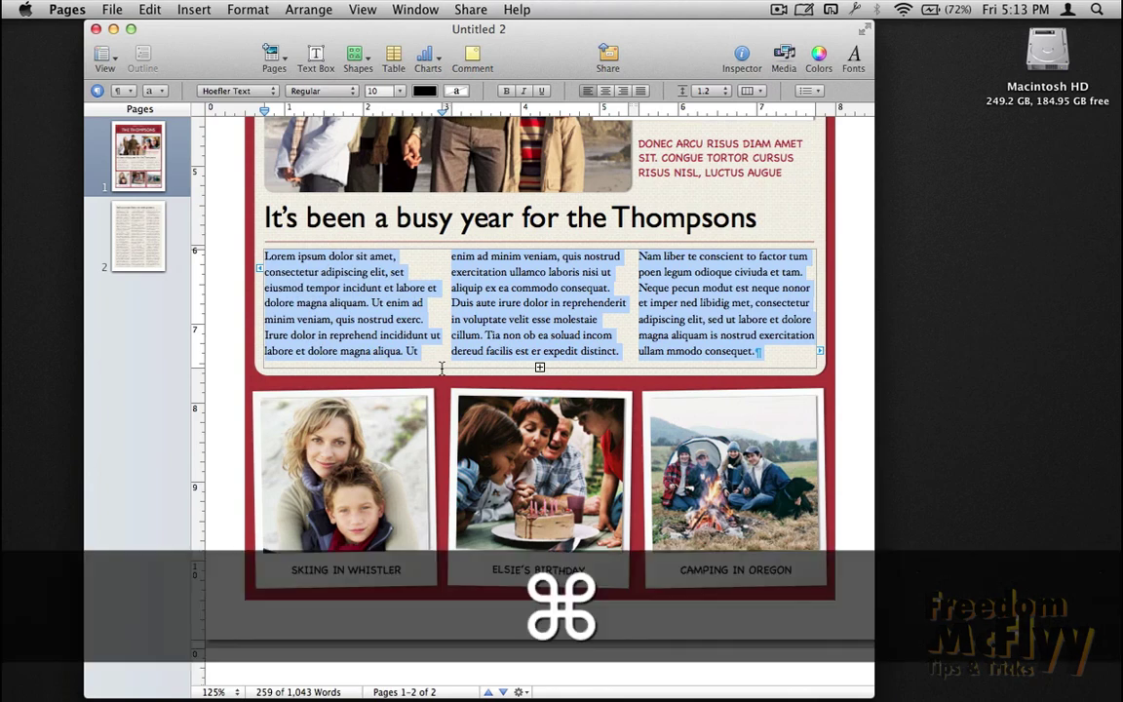
pyautogui.press('super+j')
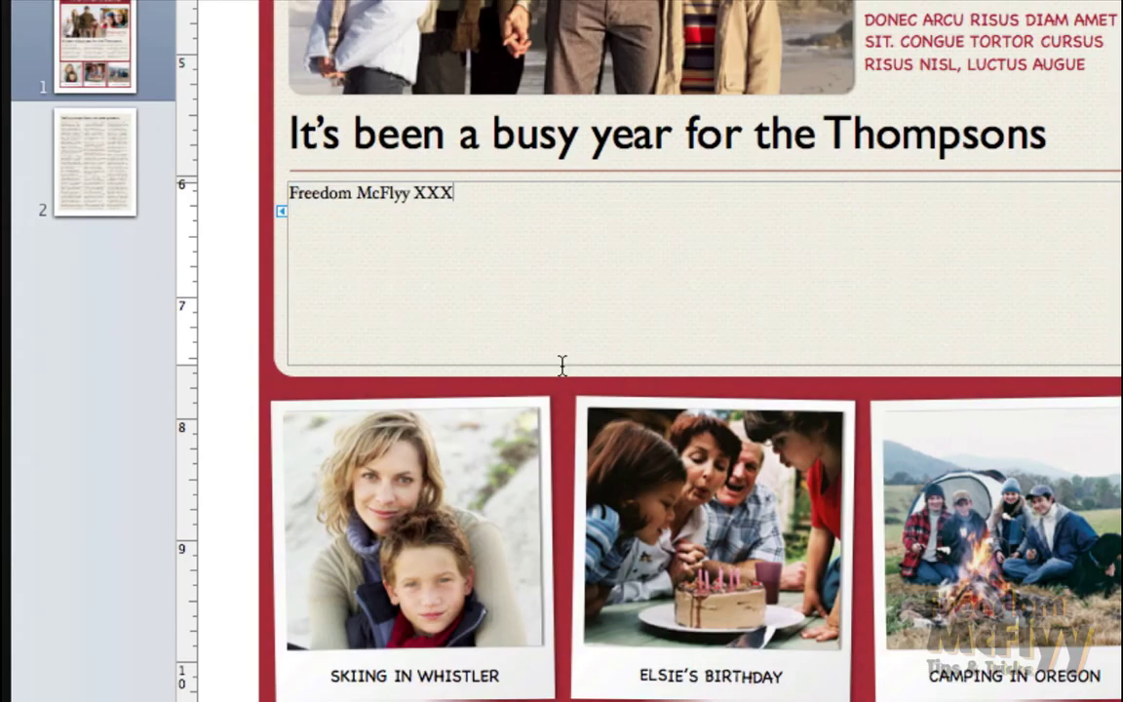
pyautogui.scroll(-5, 543, 509)
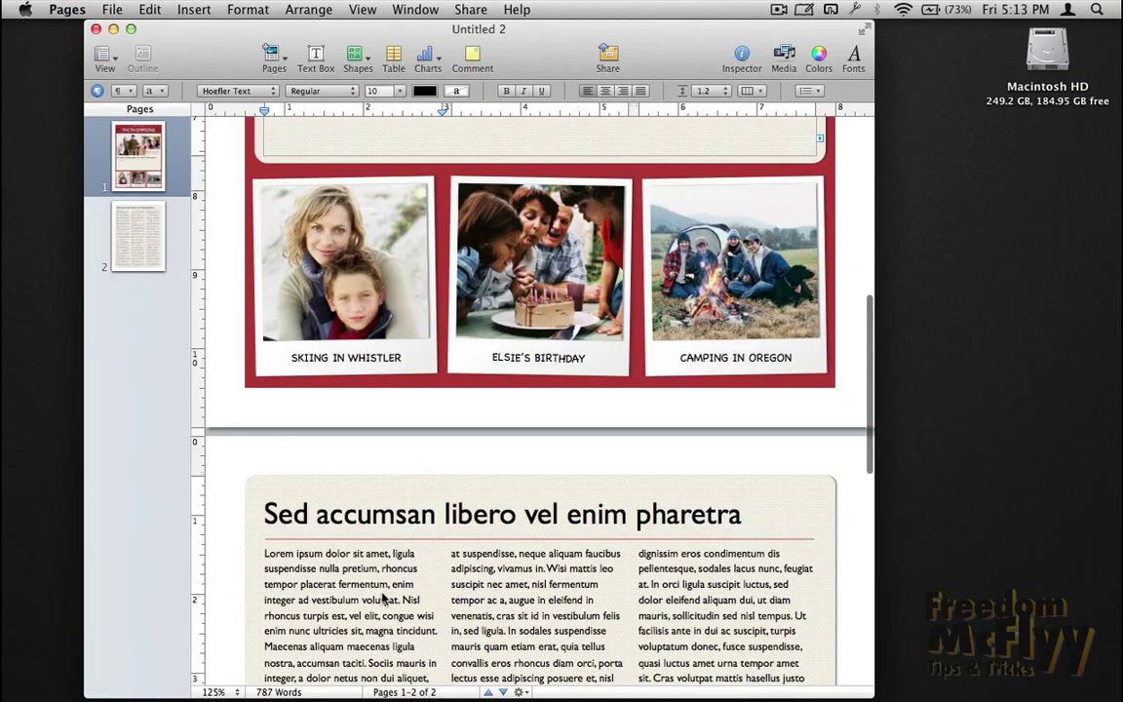
pyautogui.scroll(-1, 376, 572)
# - Replace all of page 2's body text with the '4321 First Street' clip from Jumpcut
pyautogui.click(375, 572)
pyautogui.press('cmd+a')
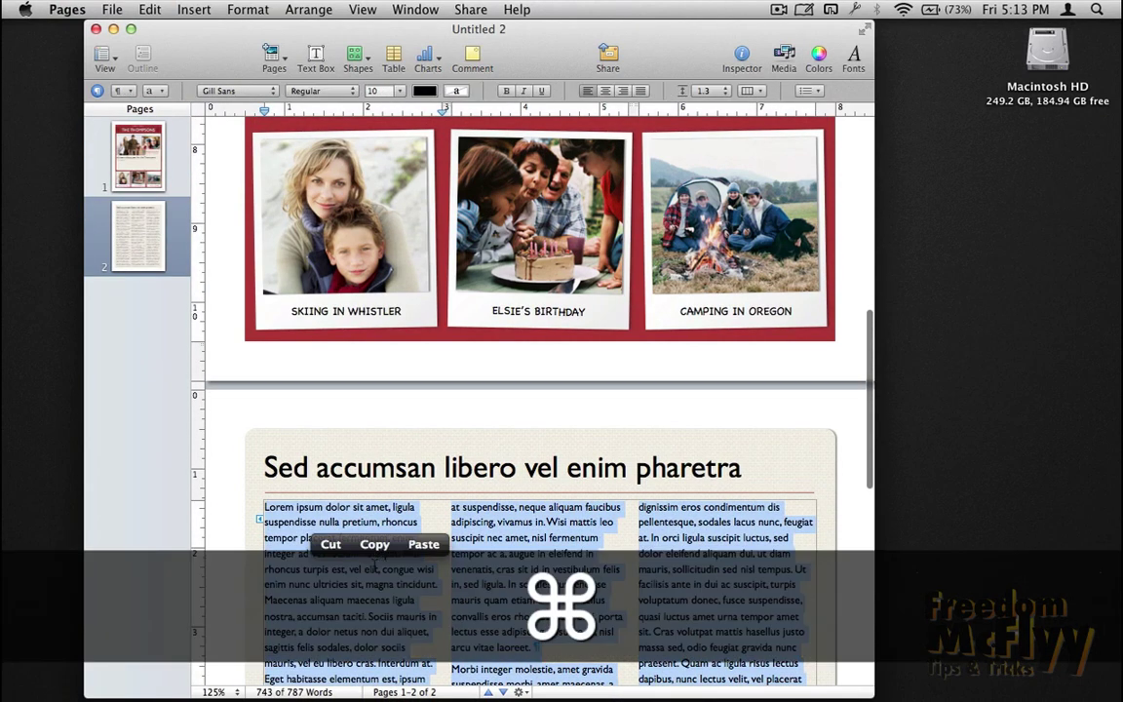
pyautogui.press('super+j')
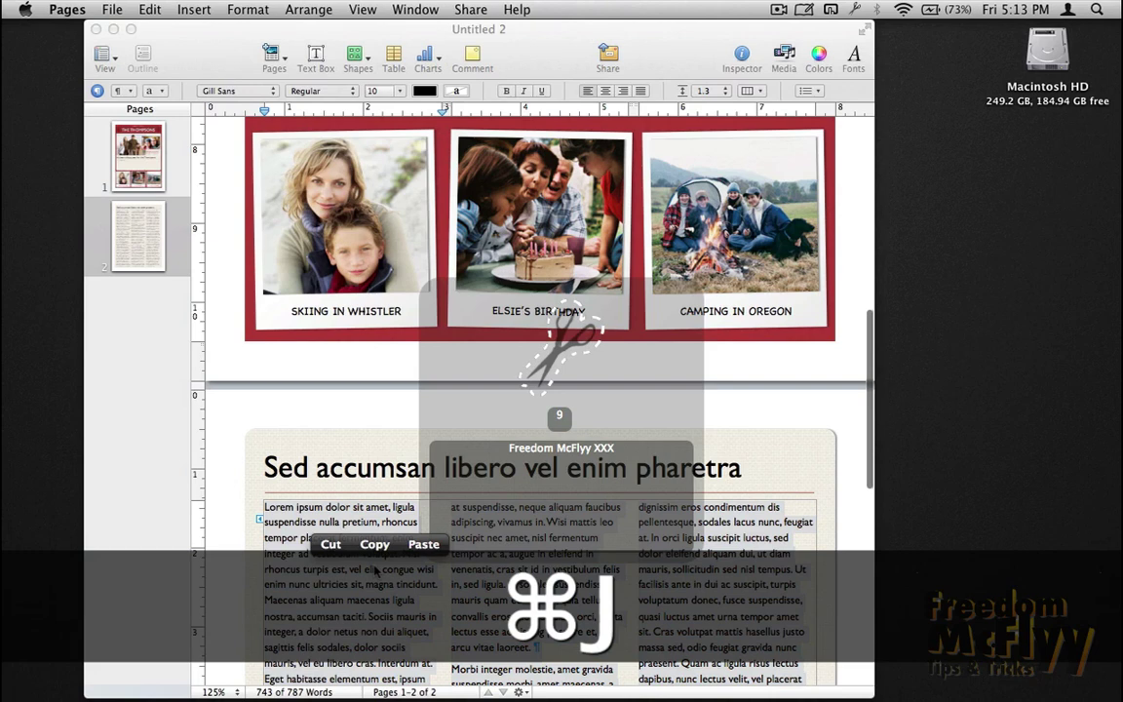
pyautogui.press('super+1')
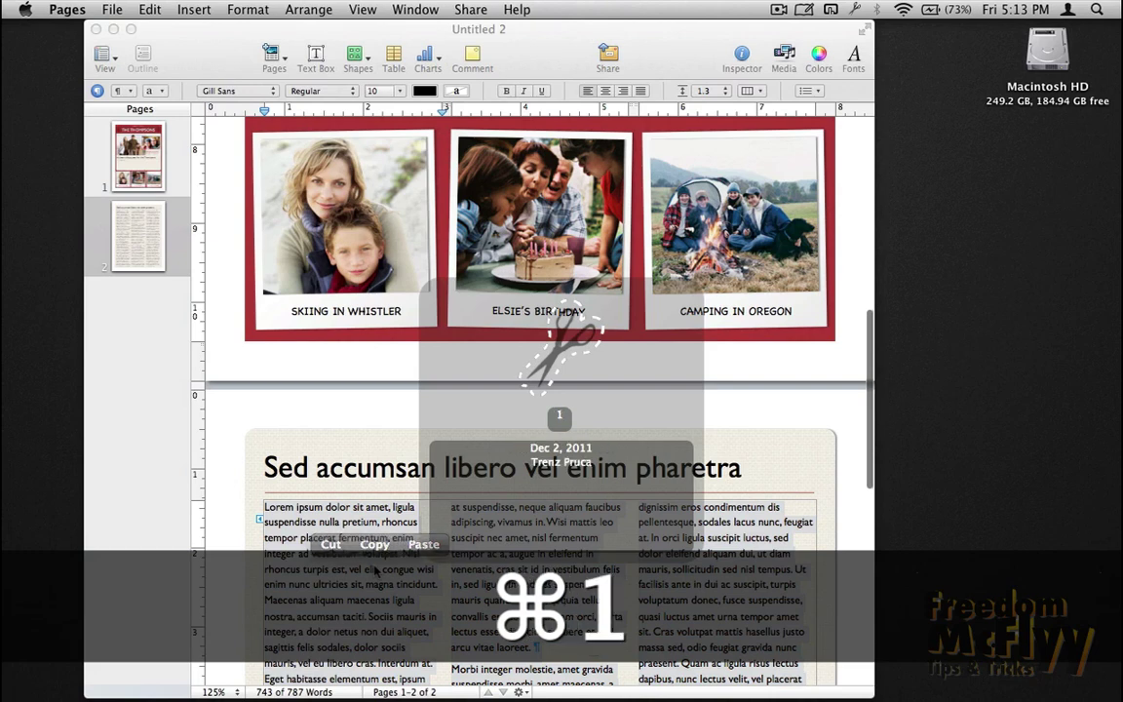
pyautogui.press('super+j')
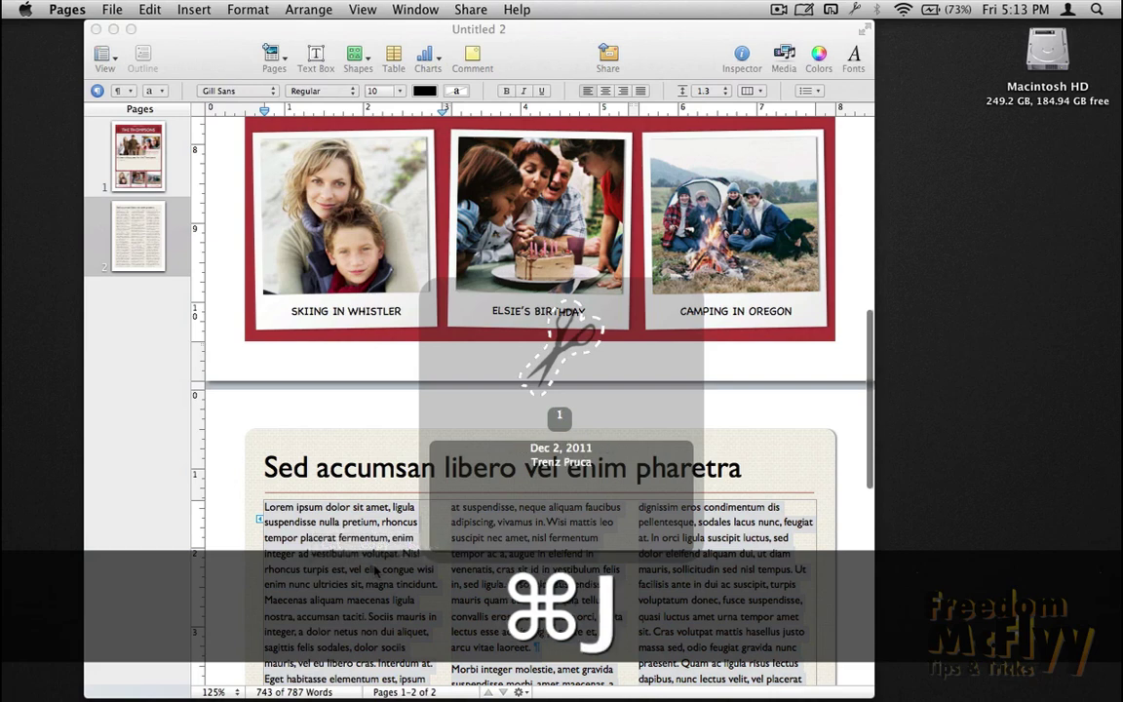
pyautogui.press('super+j')
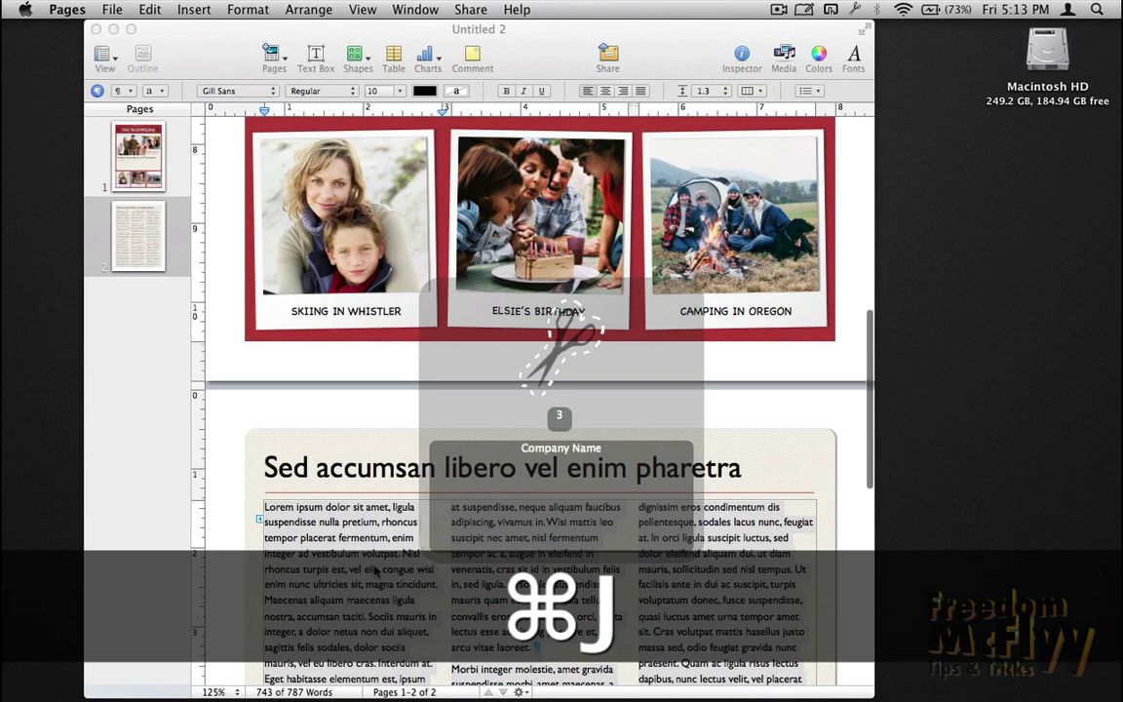
pyautogui.press('super+j')
pyautogui.press('super+j')
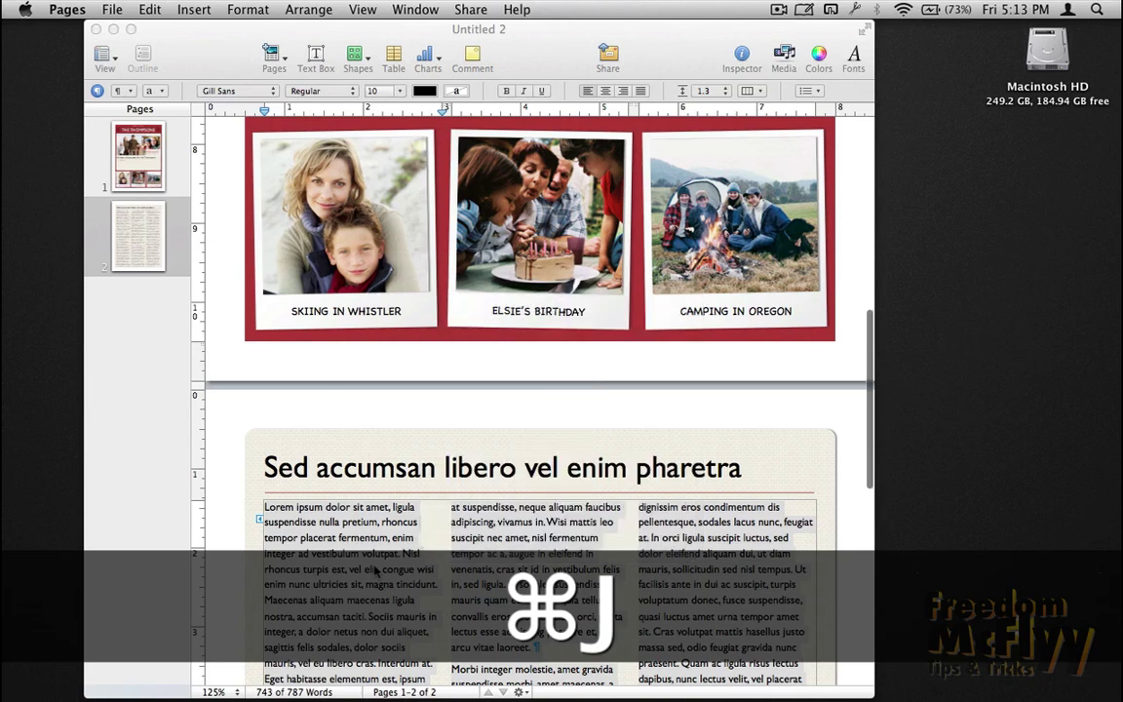
pyautogui.write('4321 First Street')
pyautogui.scroll(-4, 374, 566)
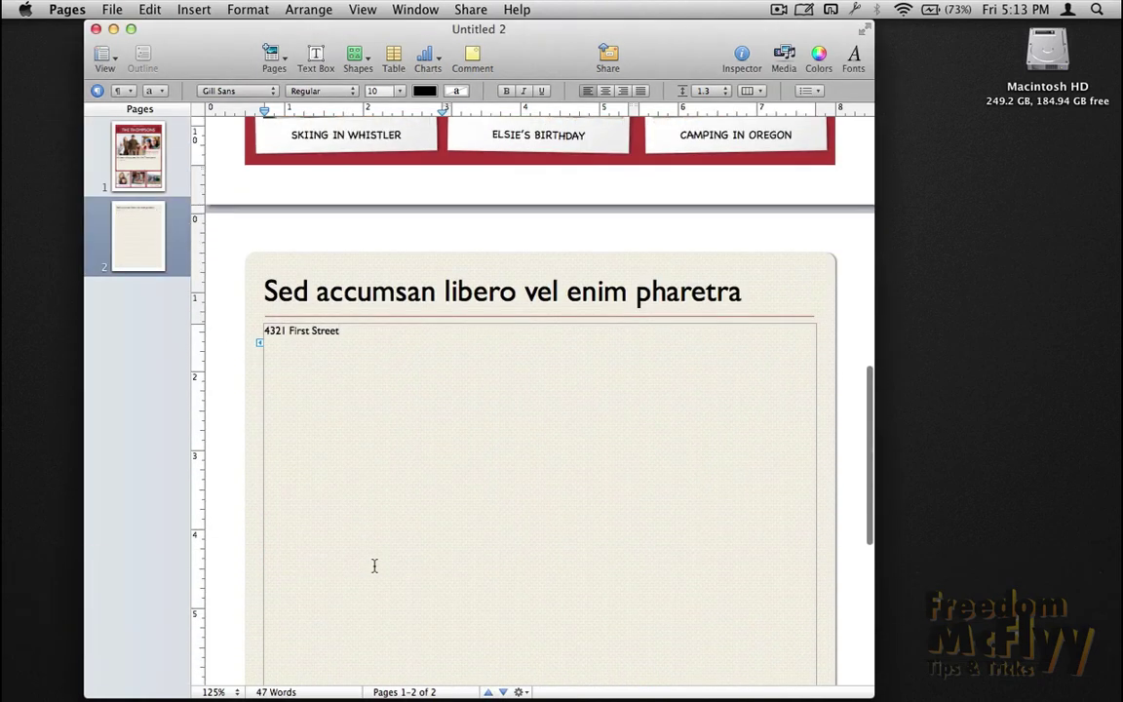
# - Add 'Sincerely yours,' on a new line below it from the clipboard history
pyautogui.press('Return')
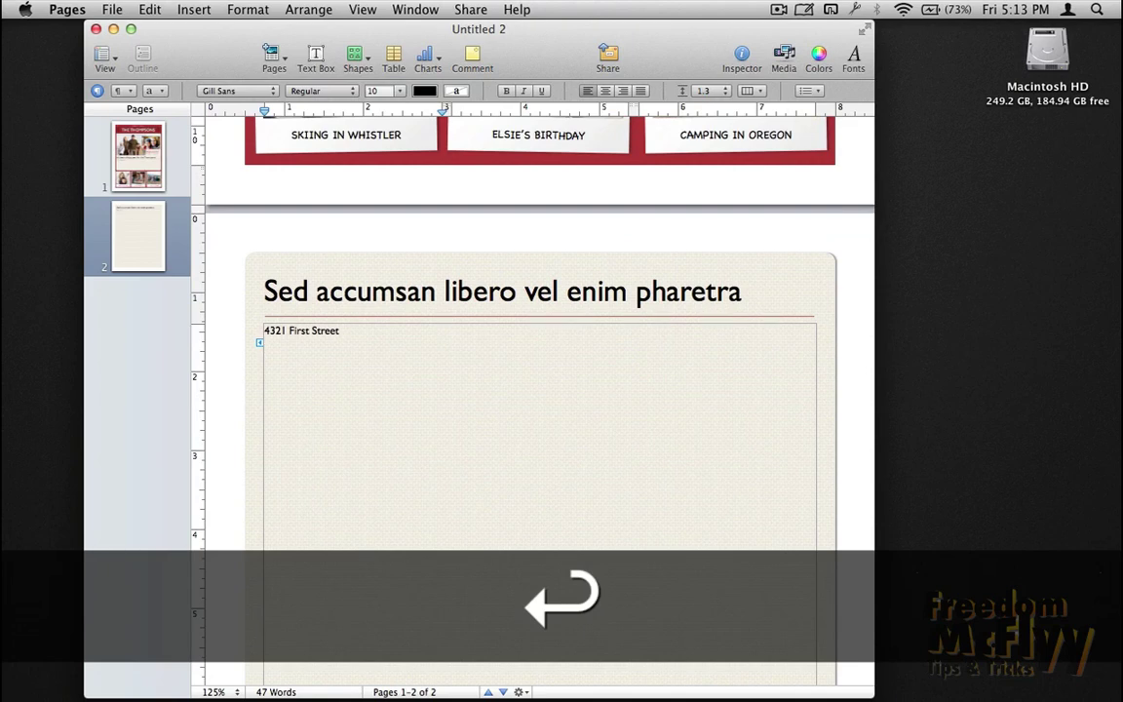
pyautogui.press('super+j')
pyautogui.press('super+j')
pyautogui.press('super+j')
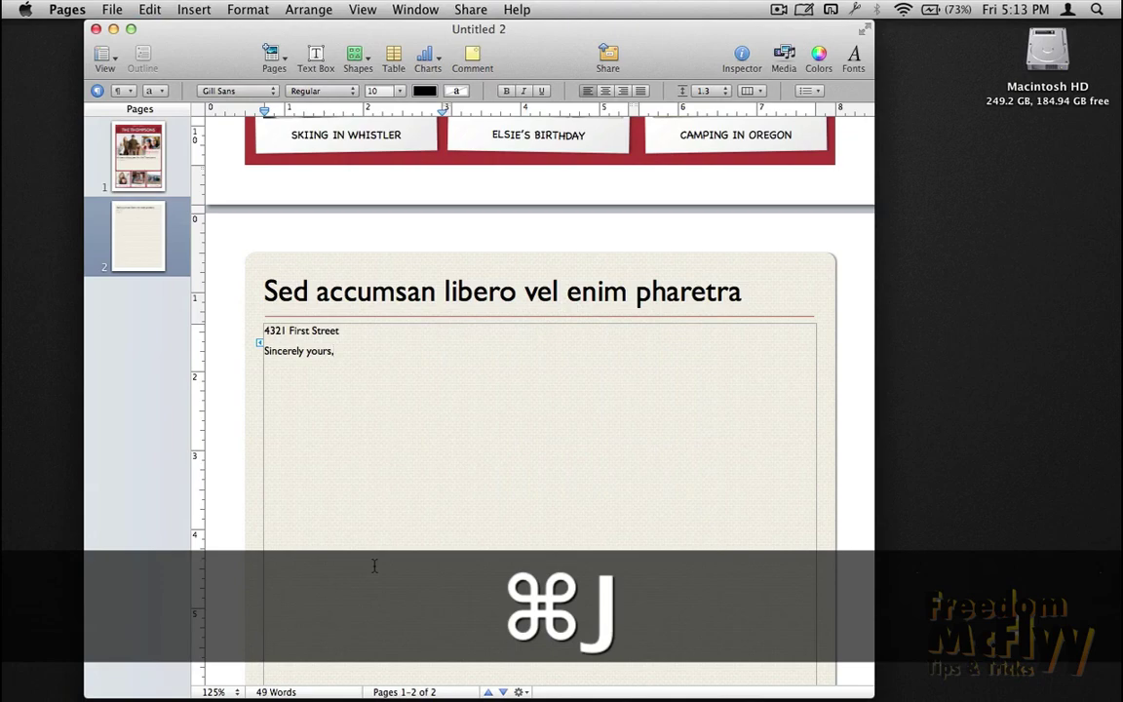
pyautogui.scroll(-2, 373, 565)
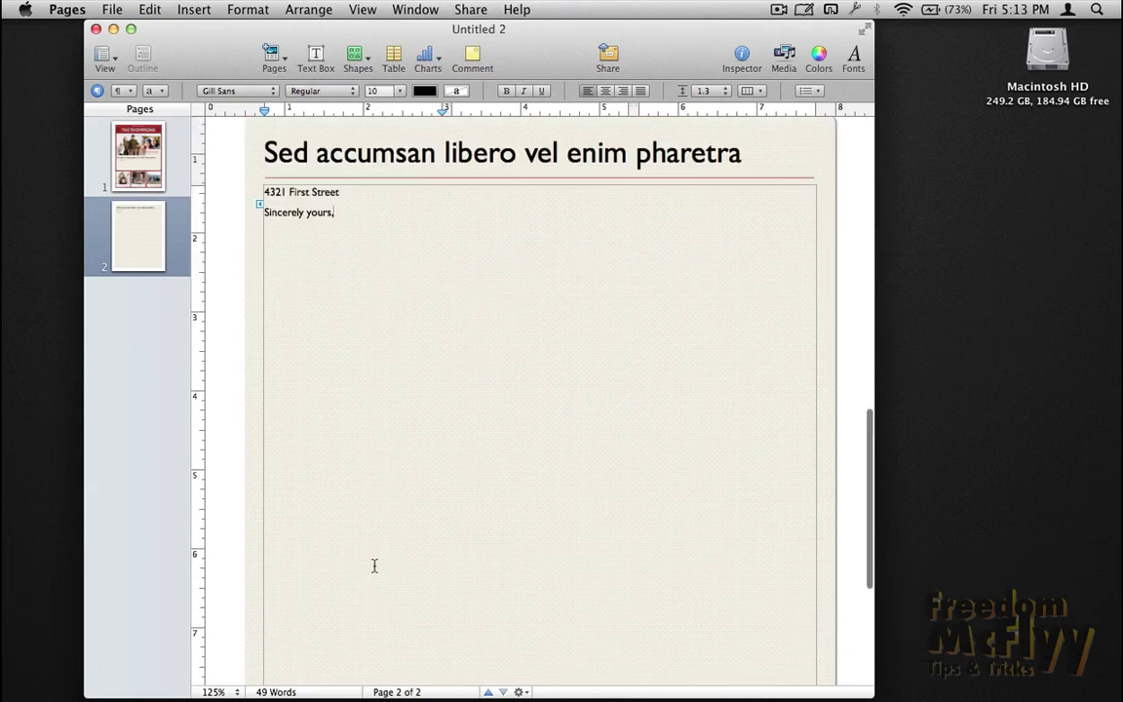
pyautogui.scroll(10, 373, 566)
pyautogui.scroll(4, 374, 565)
pyautogui.moveTo(824, 673)
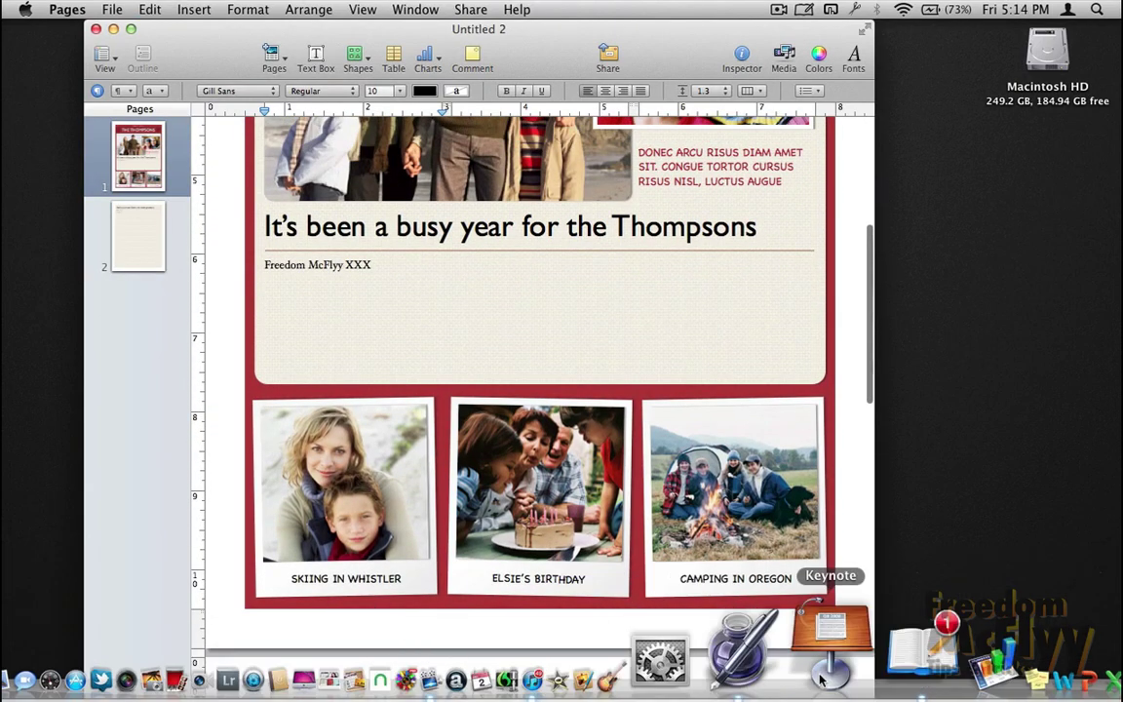
# - Create a new Culture Club document from the Newsletters > High School Newsletter template
pyautogui.click(794, 670)
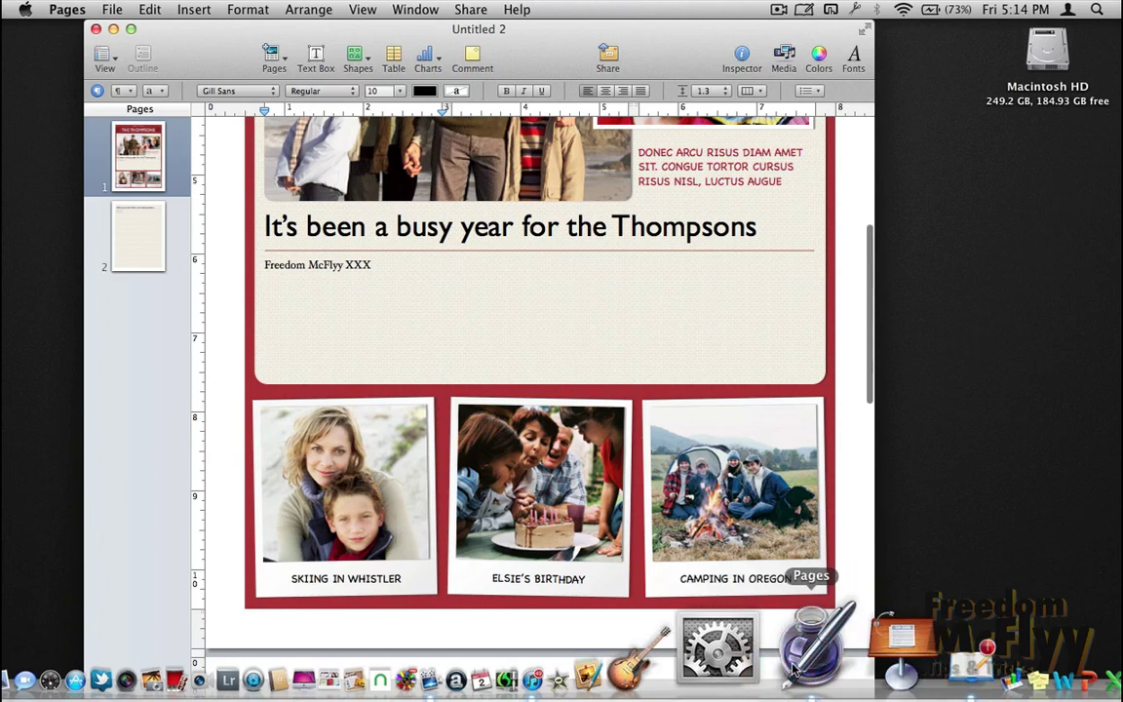
pyautogui.click(67, 12)
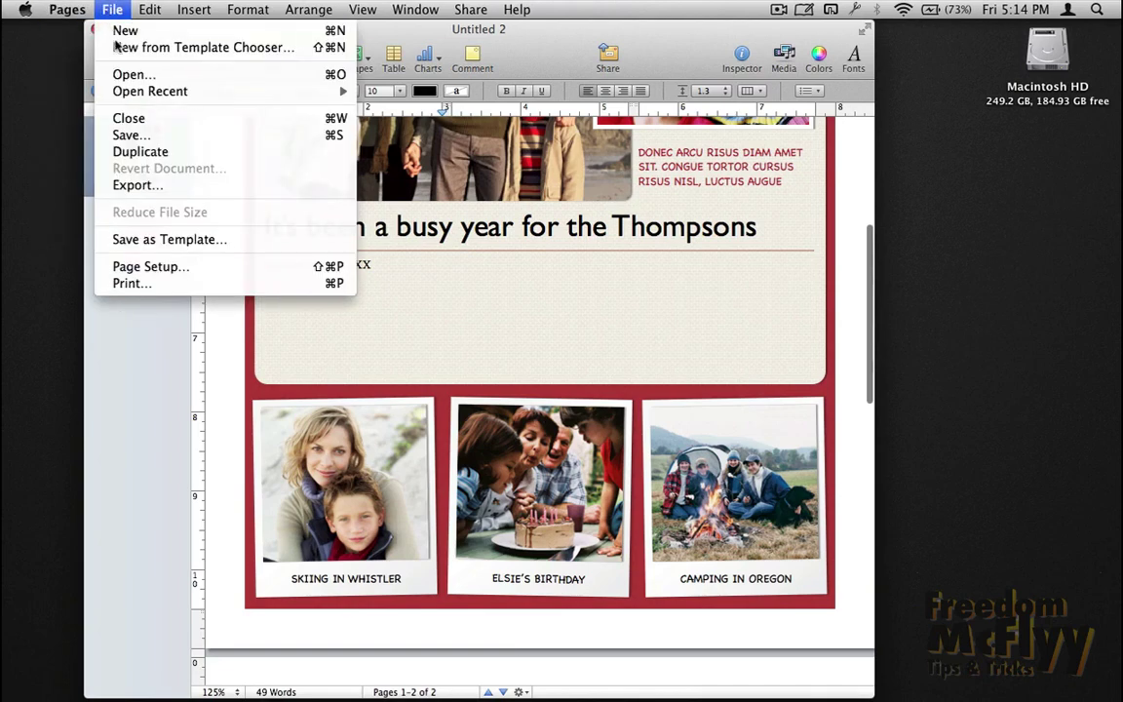
pyautogui.click(119, 50)
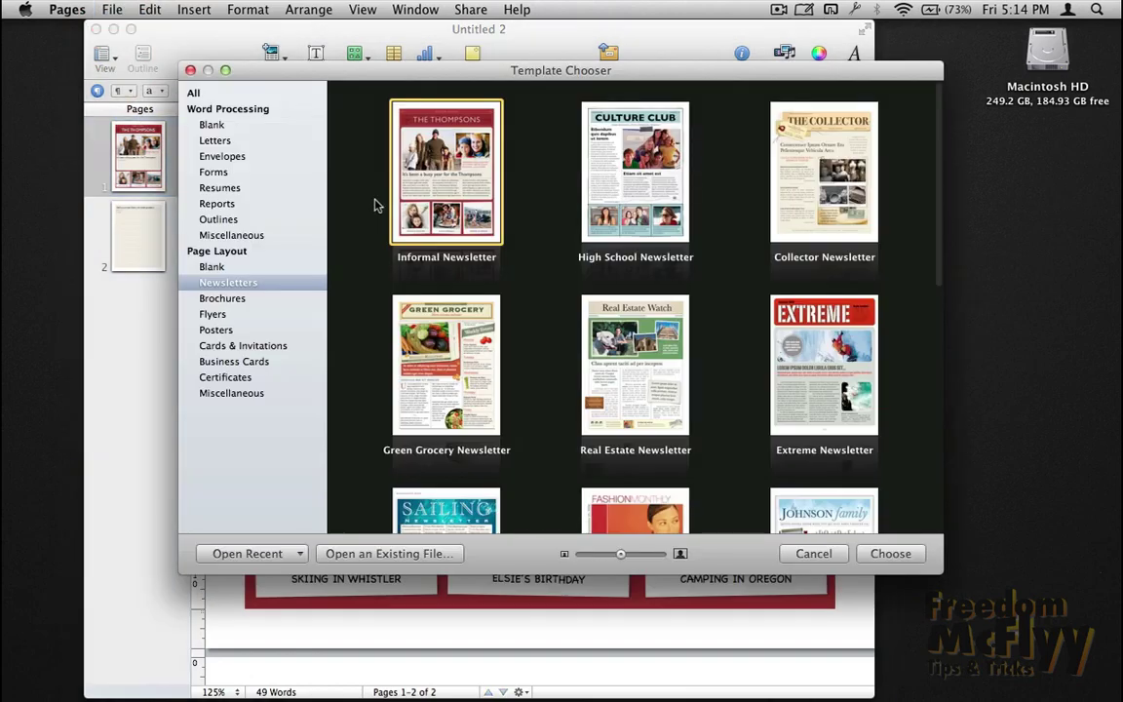
pyautogui.click(591, 165)
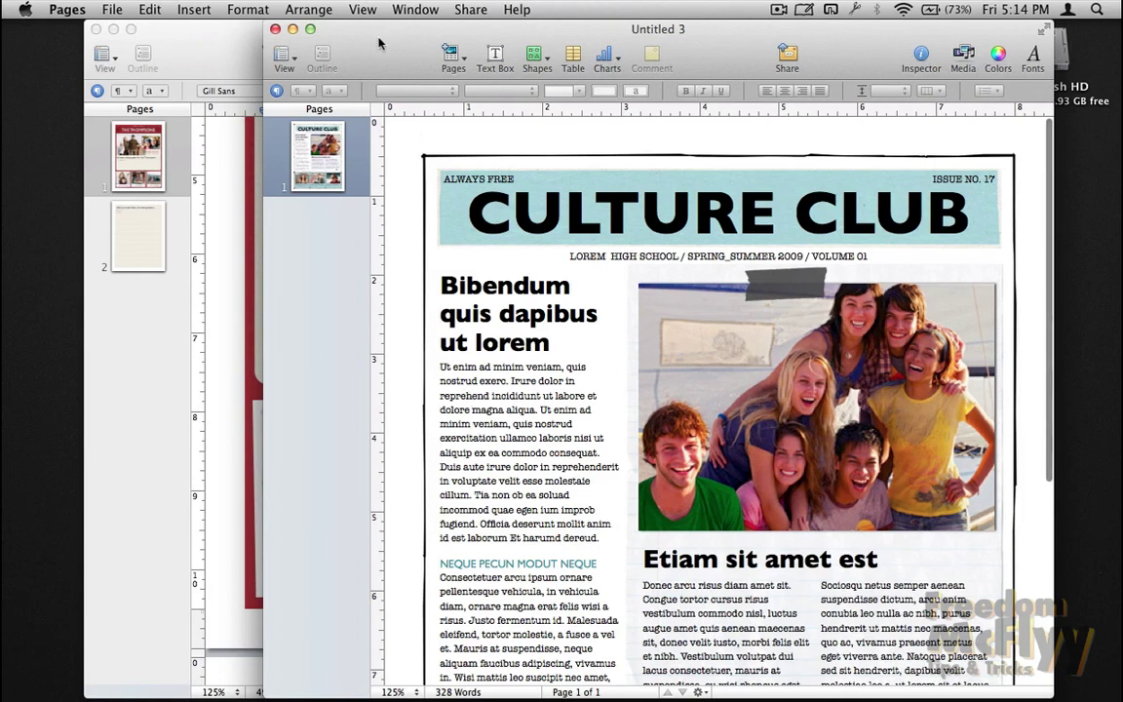
# - Set the surname in the Thompsons byline to the Impact font
pyautogui.moveTo(378, 43); pyautogui.dragTo(564, 59)
pyautogui.click(313, 267)
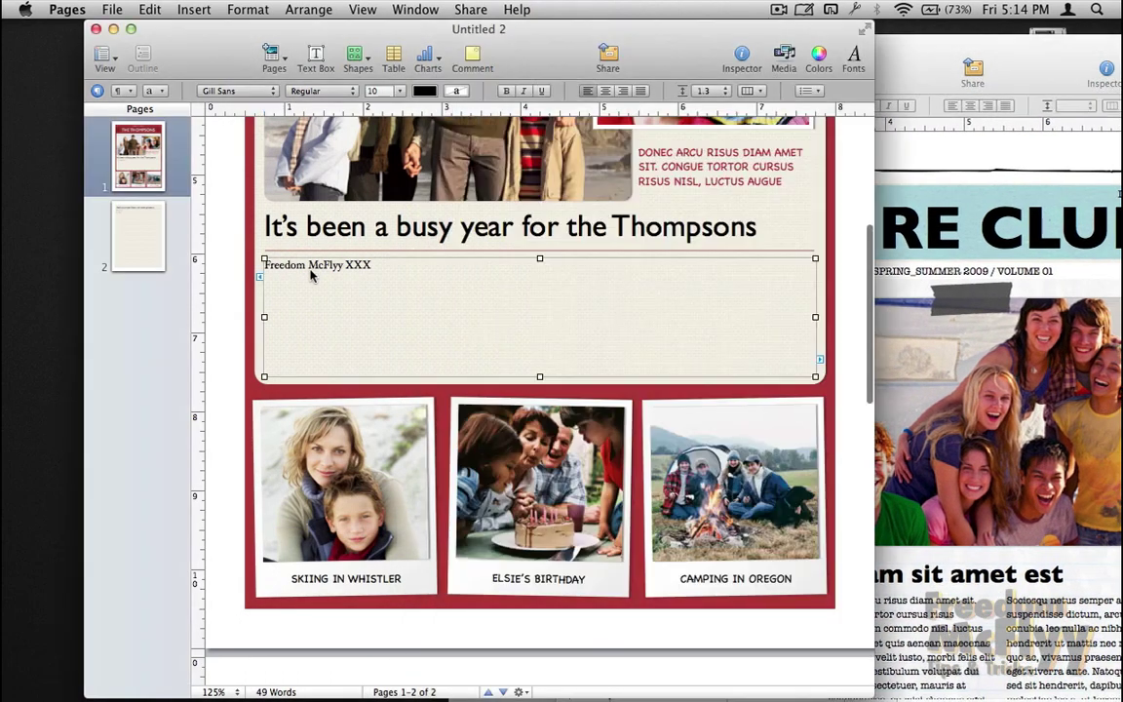
pyautogui.click(310, 270)
pyautogui.doubleClick(310, 267)
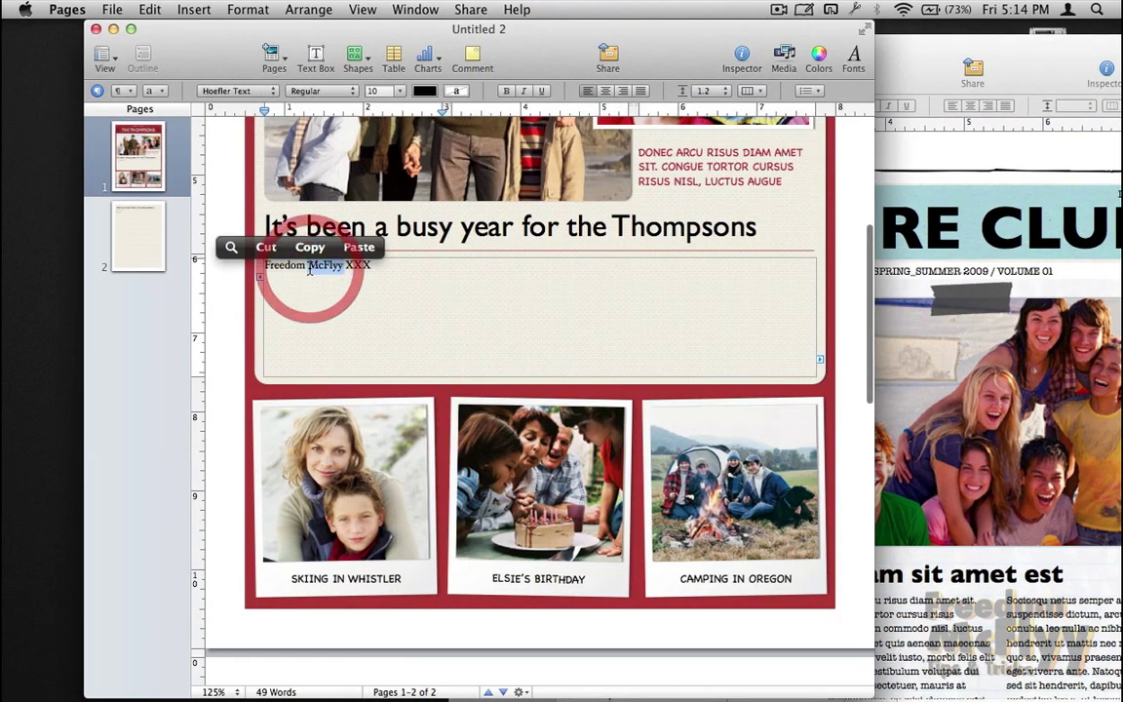
pyautogui.click(244, 93)
pyautogui.click(273, 118)
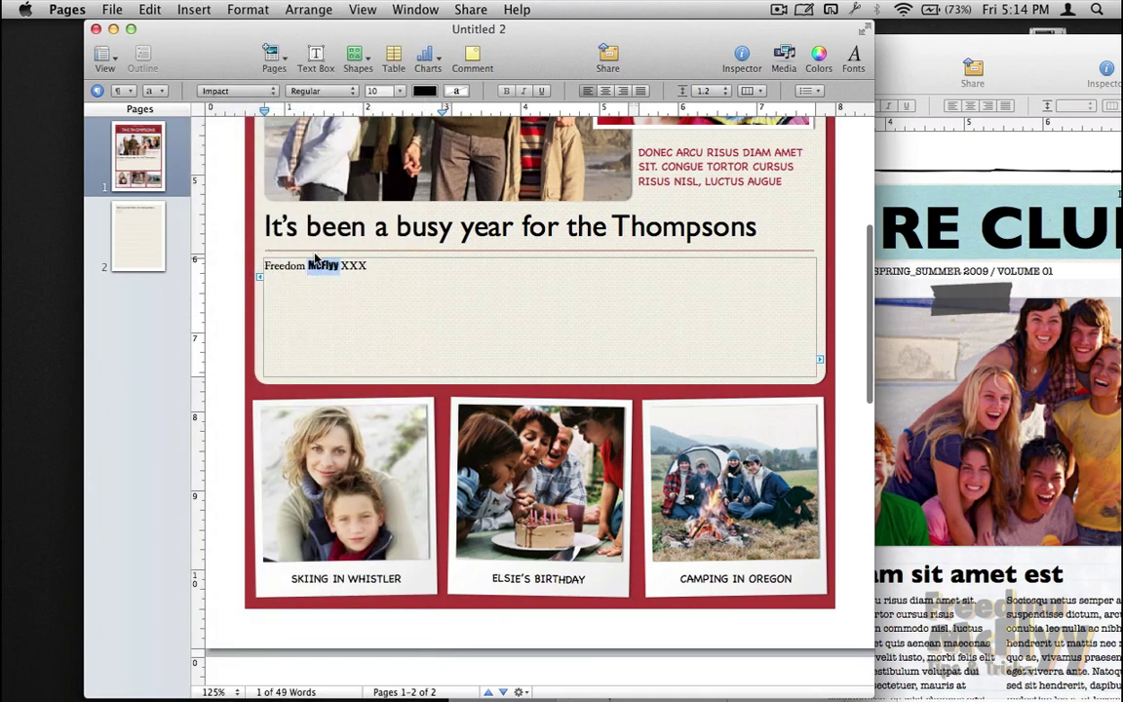
pyautogui.click(539, 292)
# - Check the first Culture Club paragraph's font, then reselect the byline surname in Thompsons
pyautogui.click(822, 304)
pyautogui.press('super+grave')
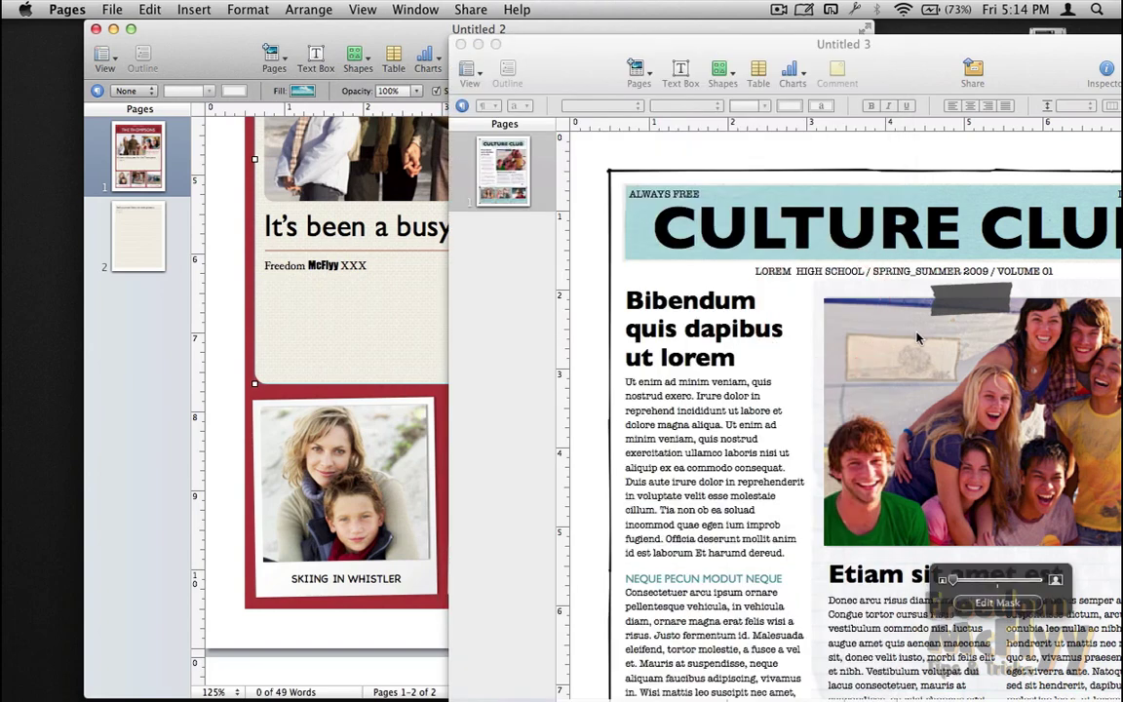
pyautogui.tripleClick(687, 468)
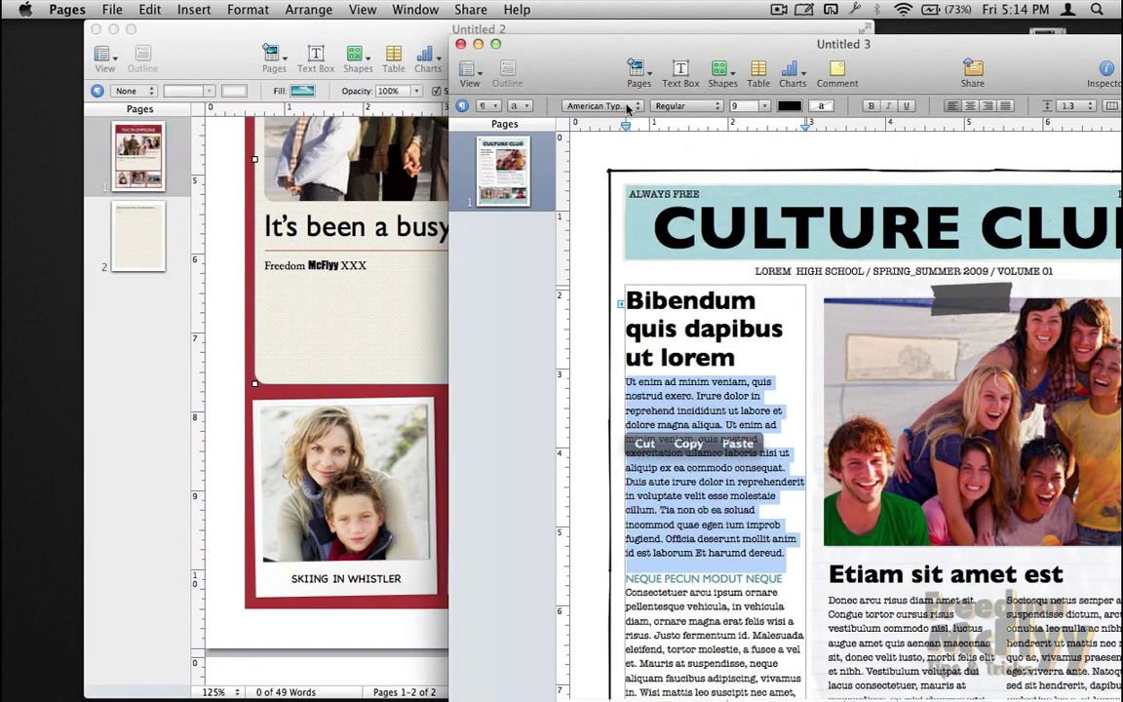
pyautogui.click(591, 108)
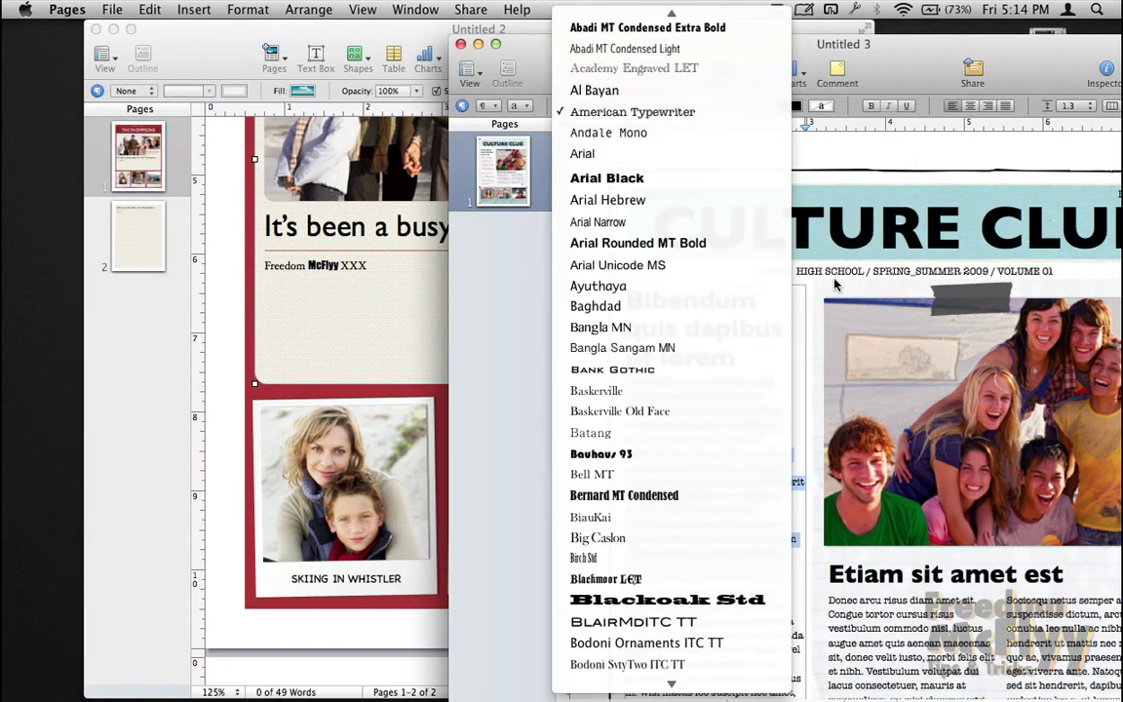
pyautogui.click(806, 314)
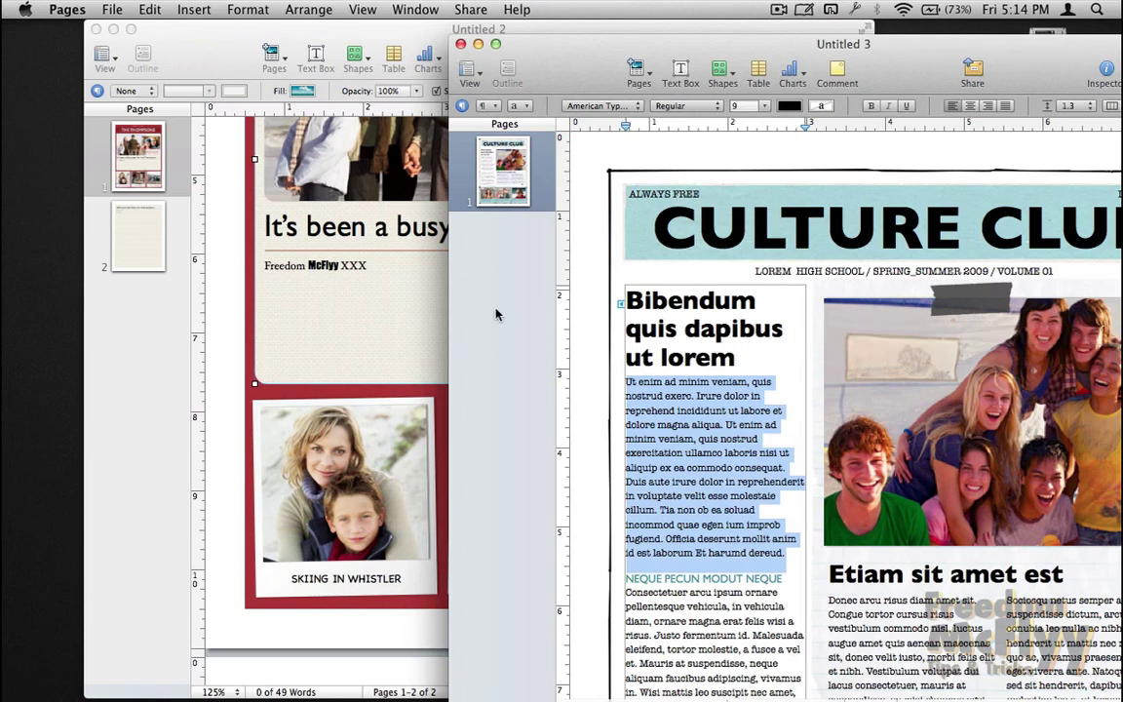
pyautogui.doubleClick(325, 265)
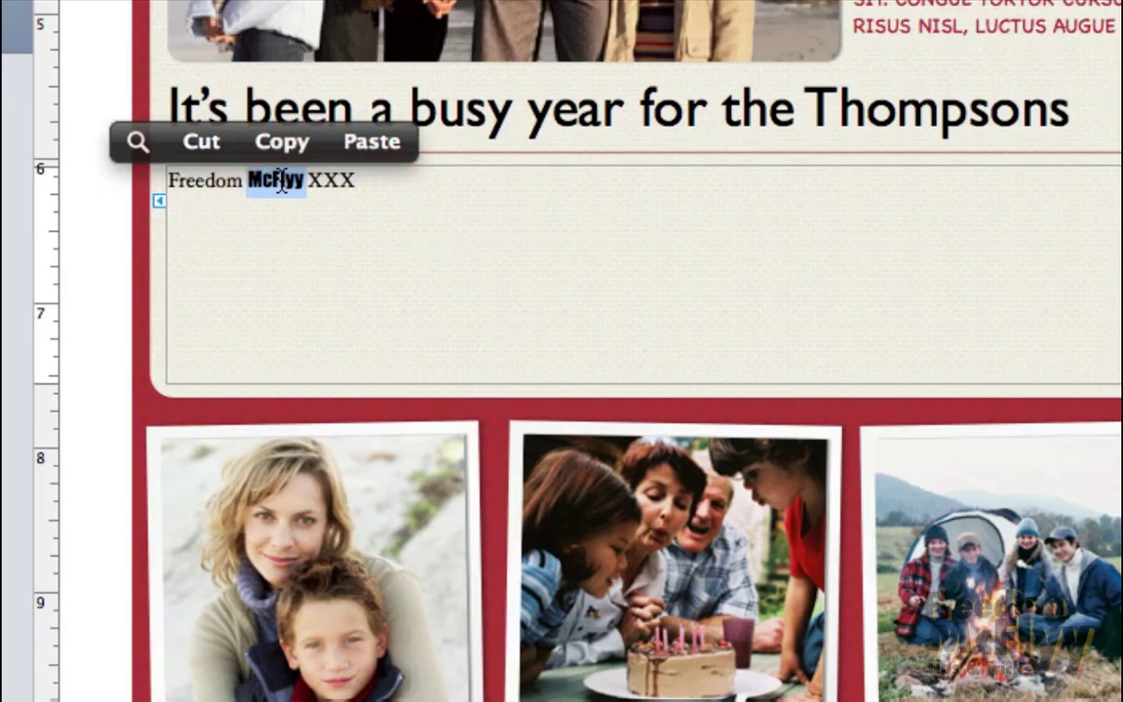
# - Copy McFlyy, paste it over the Culture Club's first body paragraph, then undo that plain paste
pyautogui.press('super+c')
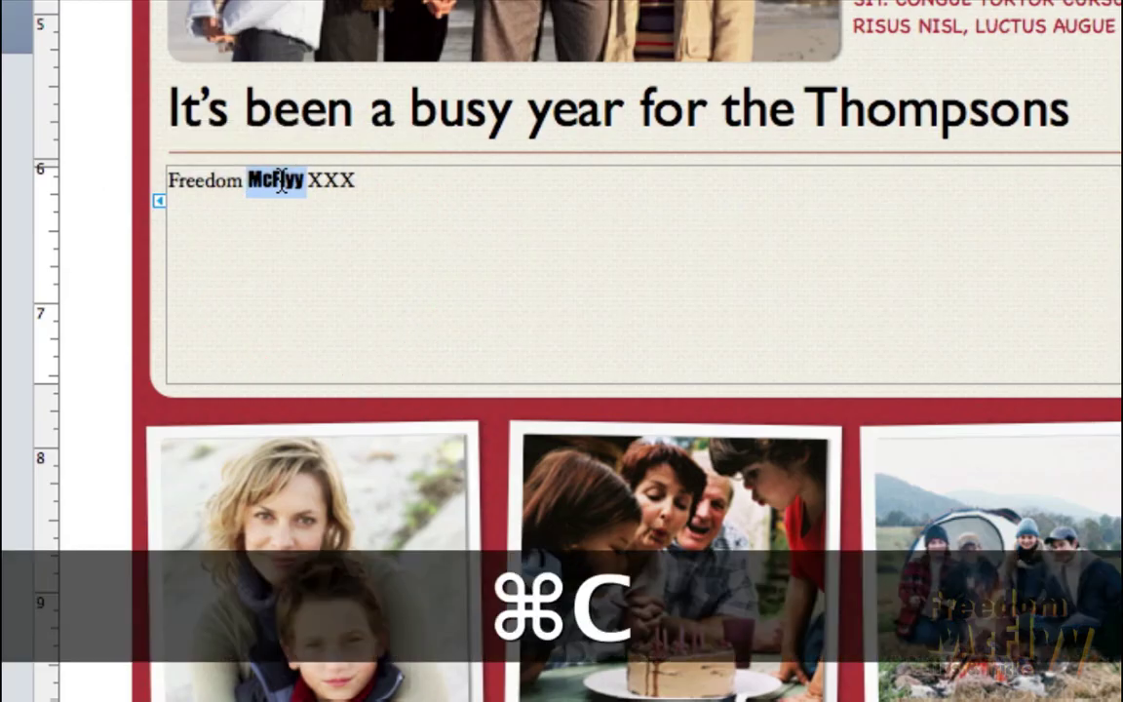
pyautogui.click(914, 156)
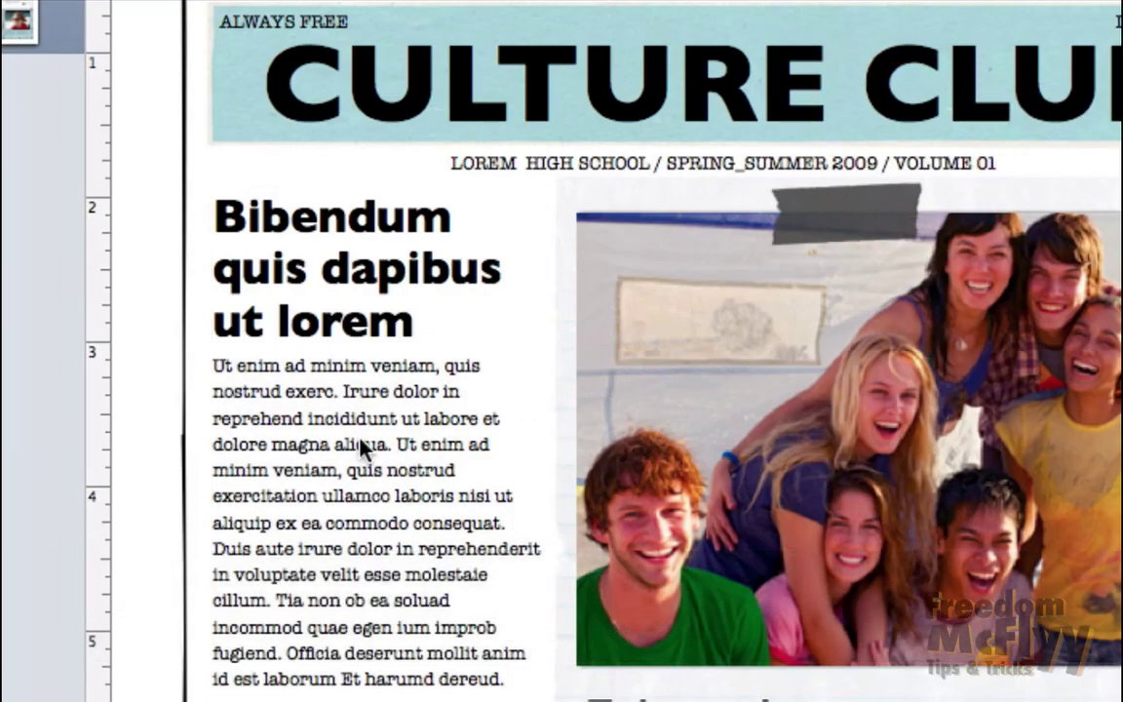
pyautogui.tripleClick(359, 443)
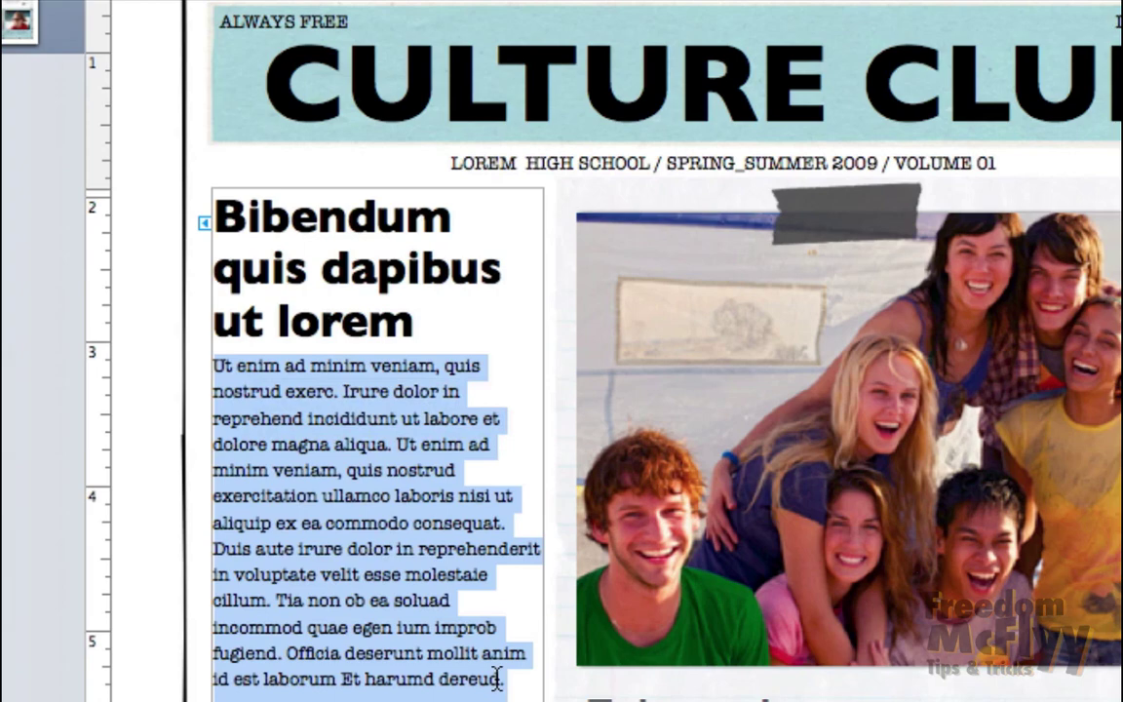
pyautogui.press('super+v')
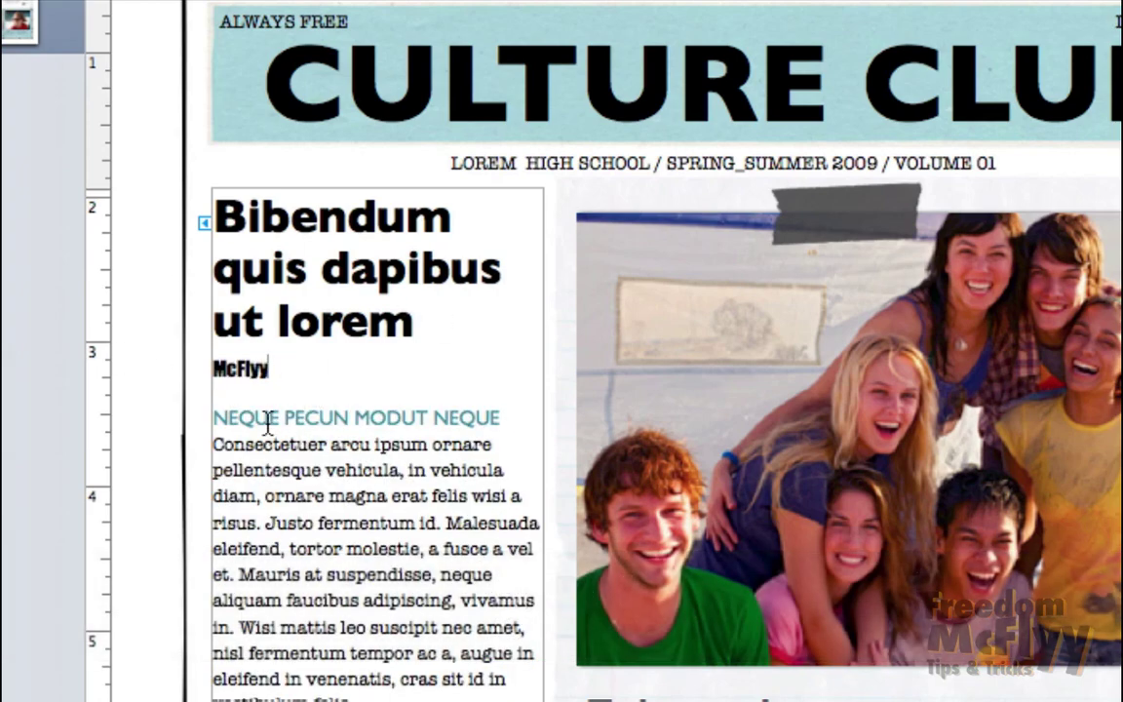
pyautogui.press('super+z')
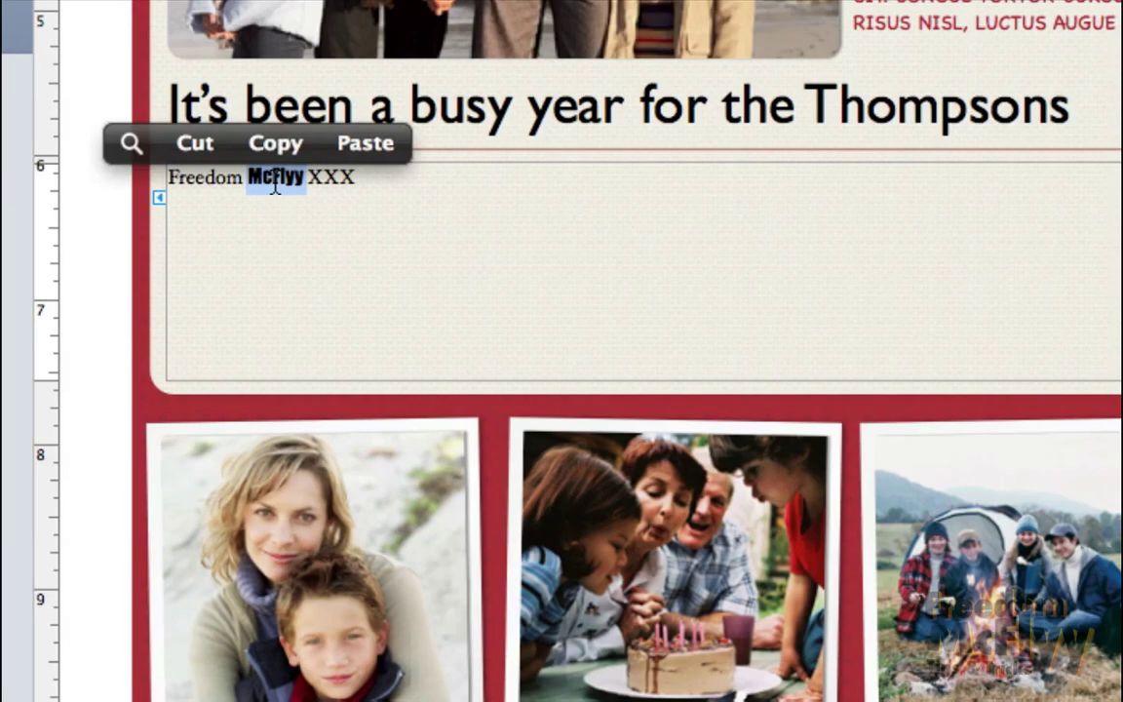
# - Replace the first body paragraph with McFlyy using Paste and Match Style, keeping American Typewriter
pyautogui.press('super+c')
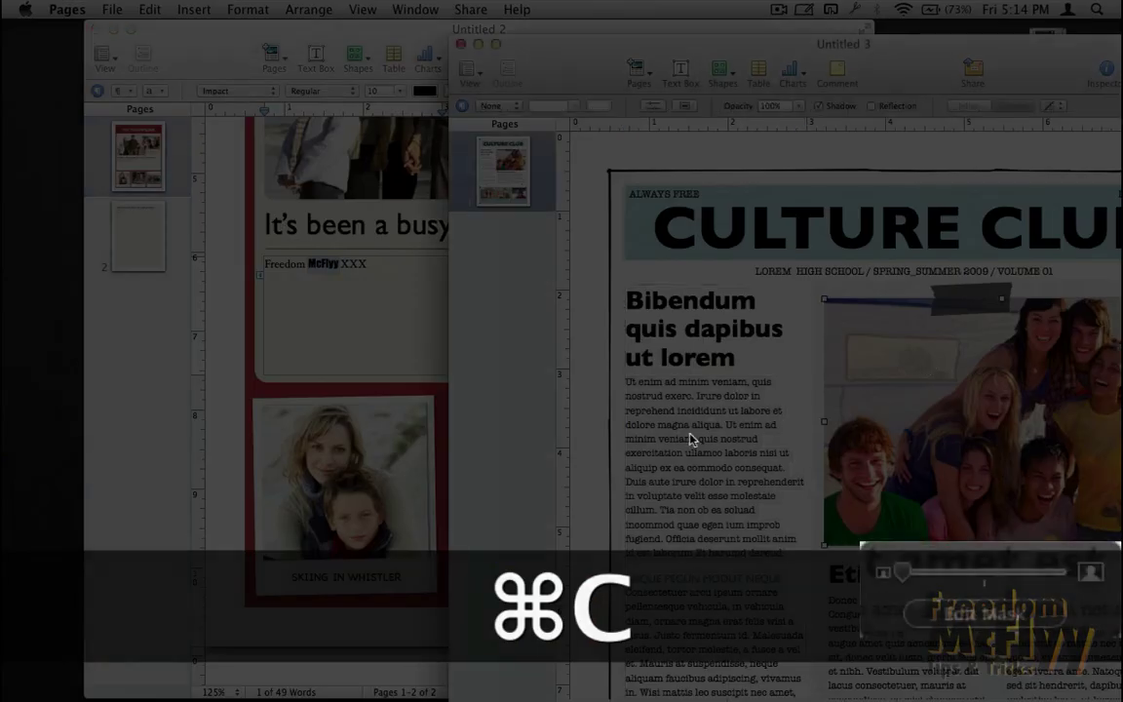
pyautogui.tripleClick(332, 458)
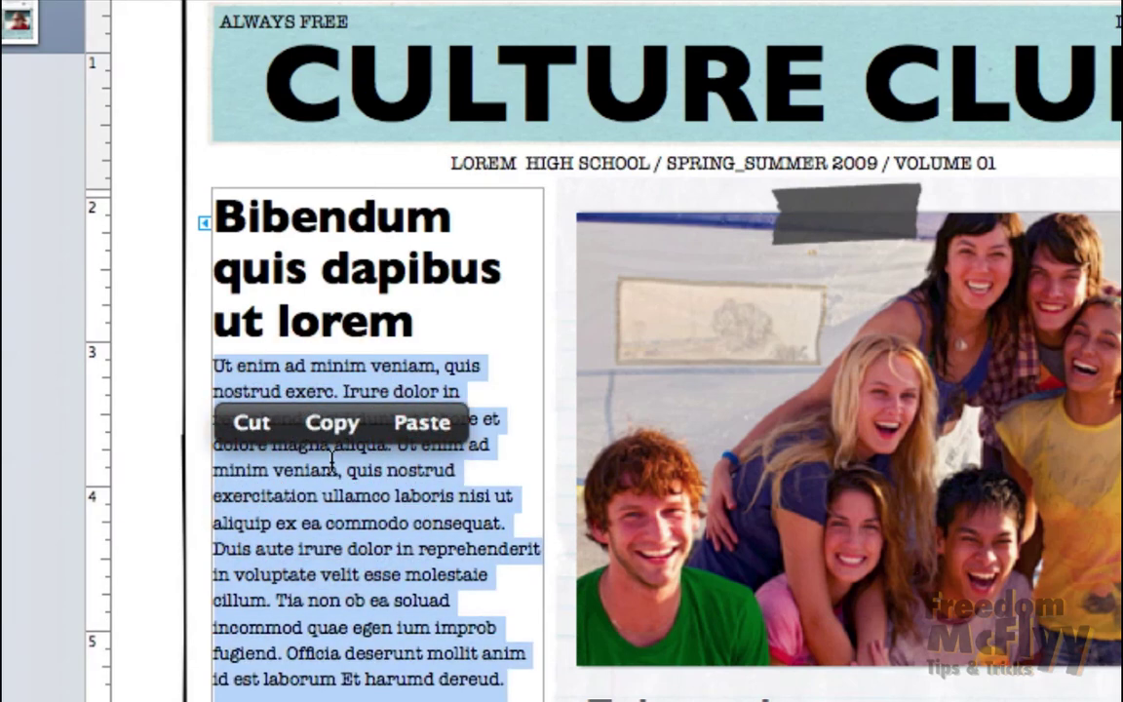
pyautogui.press('super+alt')
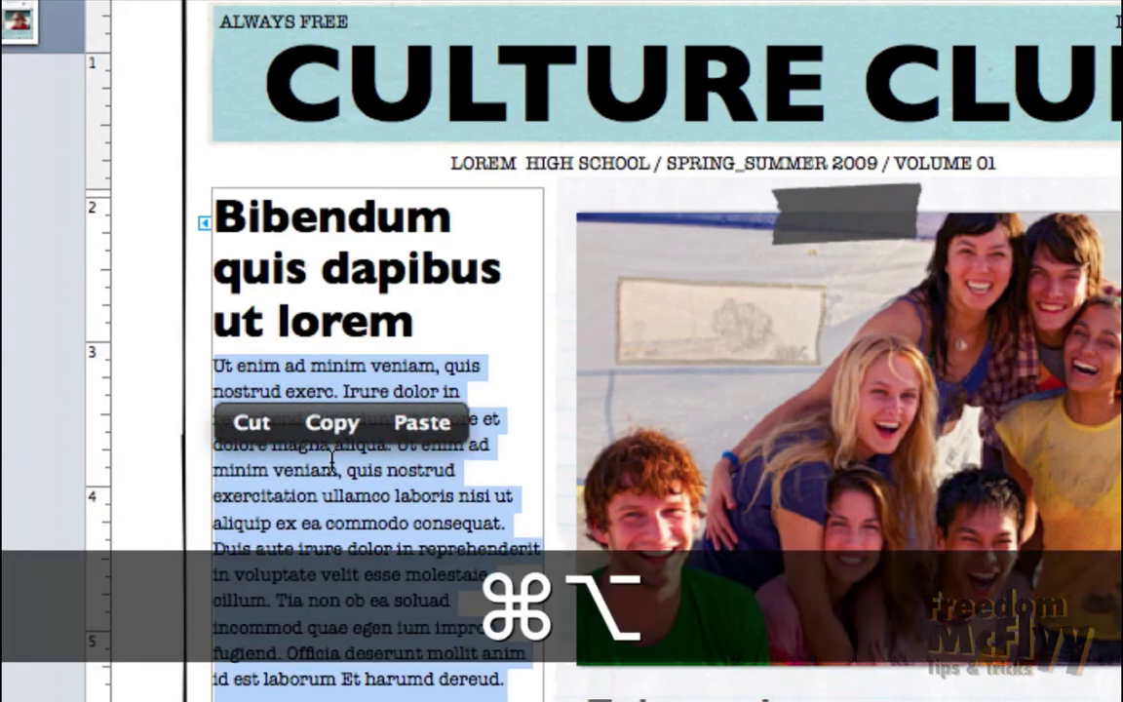
pyautogui.press('shift')
pyautogui.press('super+alt+shift+v')
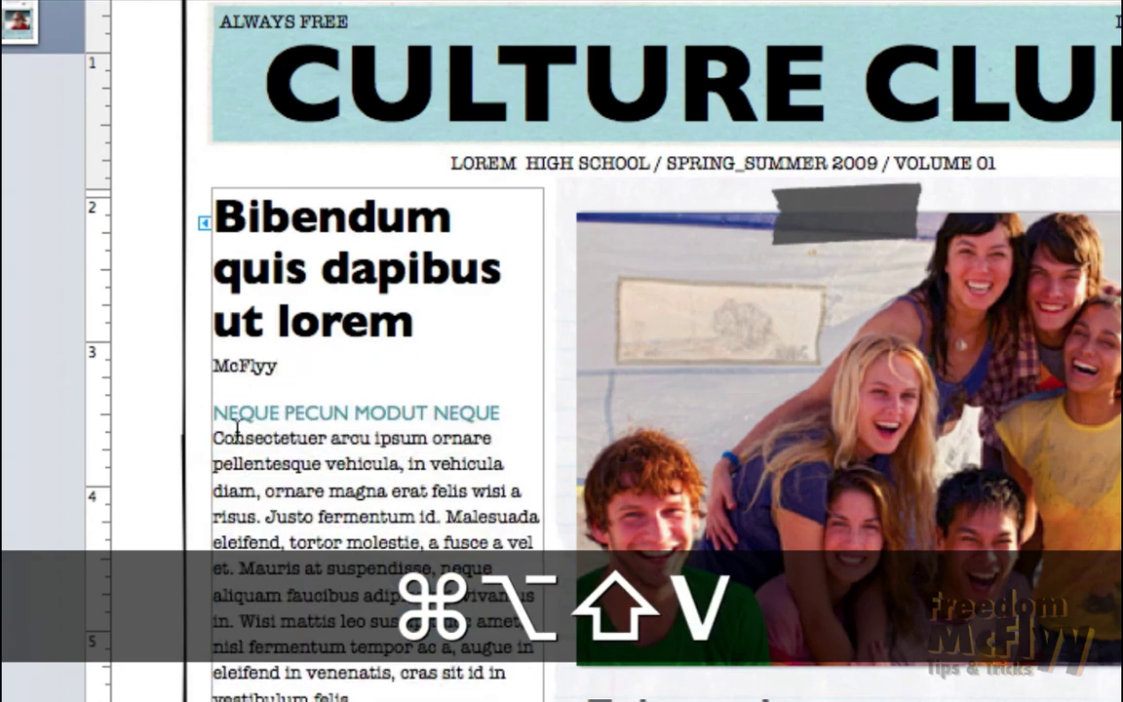
pyautogui.click(236, 361)
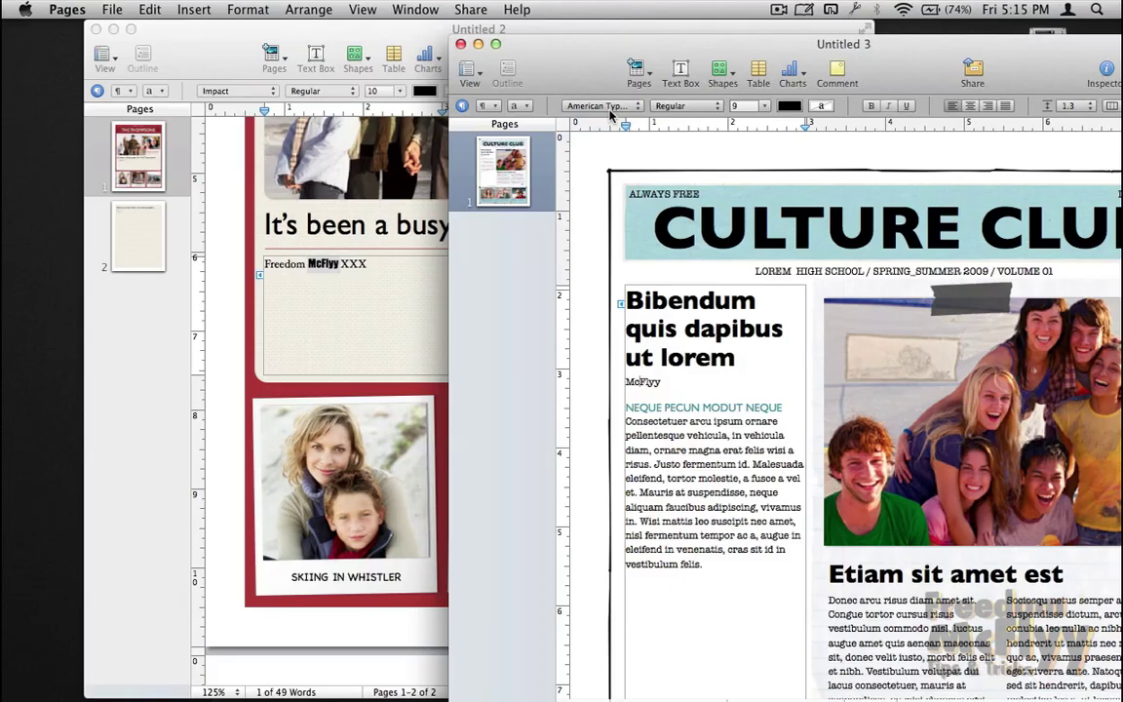
pyautogui.click(605, 106)
# - Replace the paragraph under NEQUE PECUN MODUT NEQUE with McFlyy in matching American Typewriter style
pyautogui.tripleClick(644, 448)
pyautogui.click(603, 107)
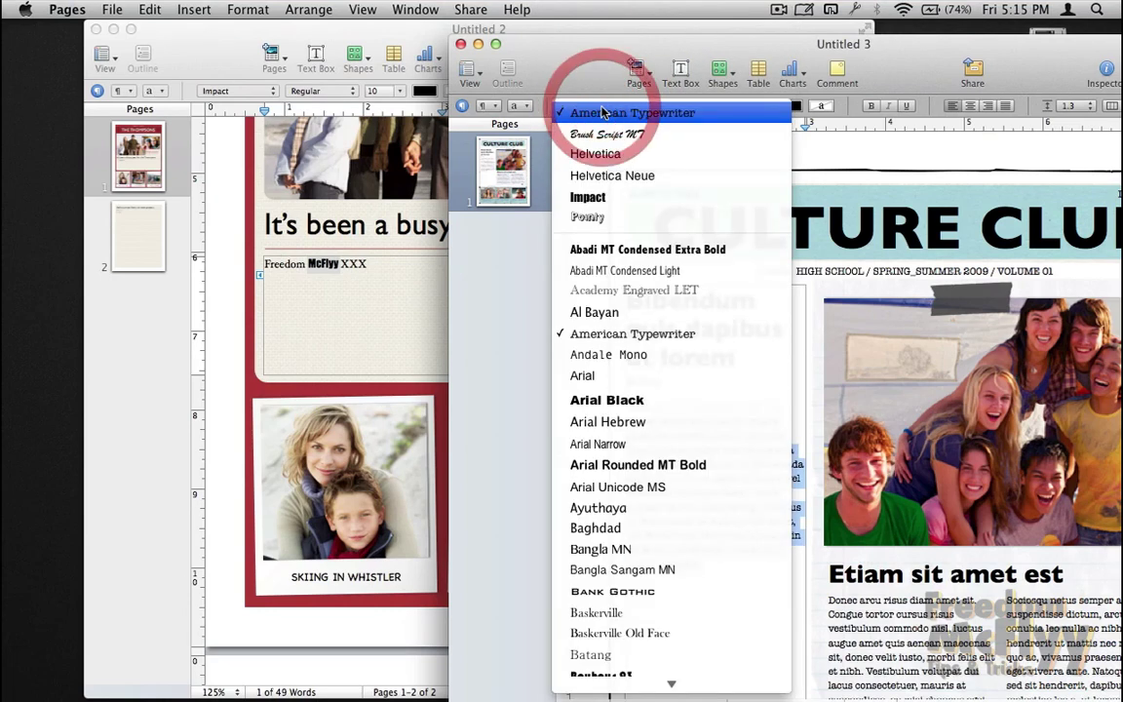
pyautogui.click(647, 334)
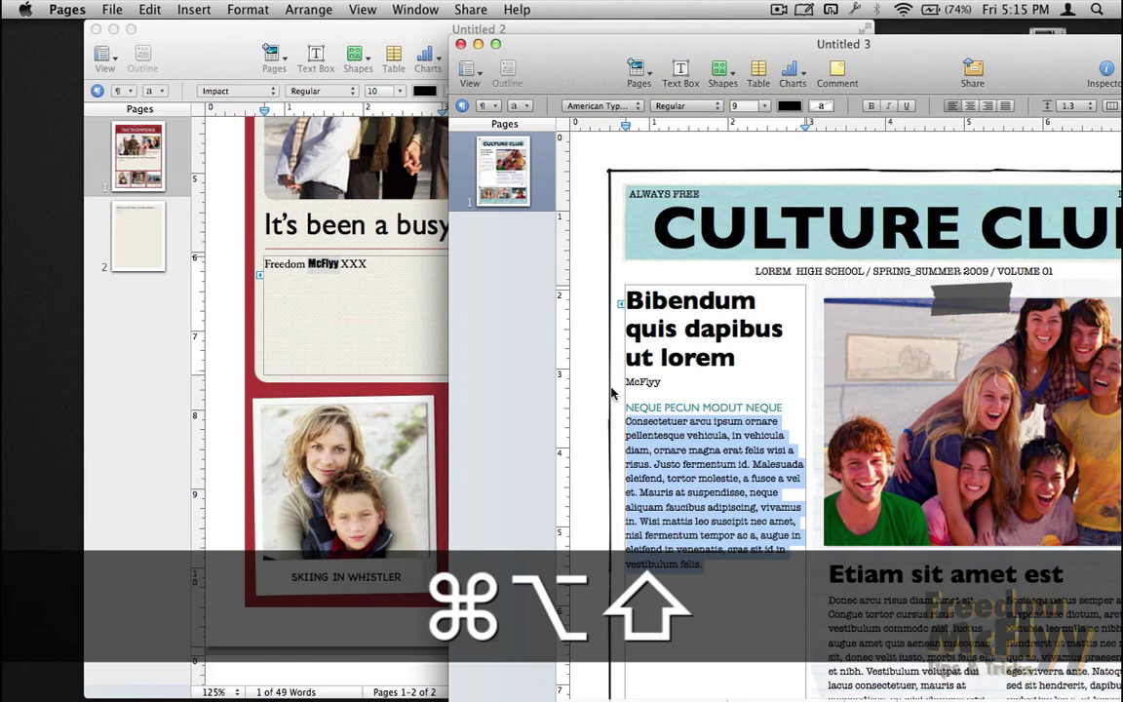
pyautogui.press('super+alt+shift+v')
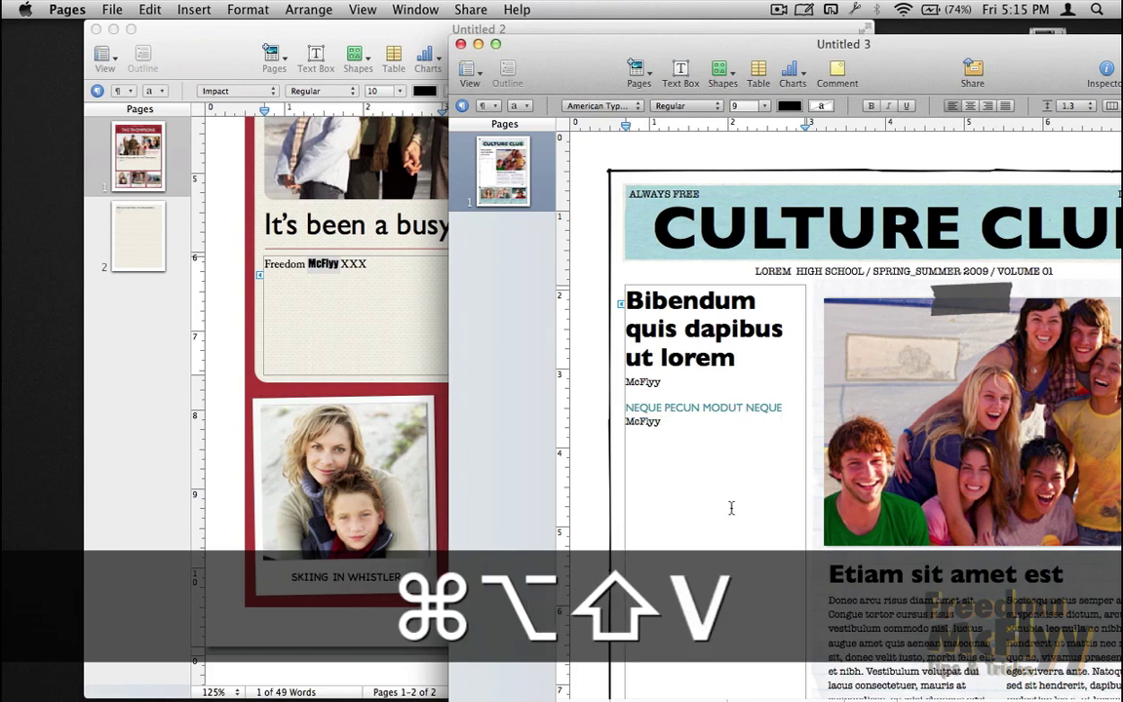
pyautogui.scroll(-3, 731, 507)
pyautogui.scroll(-3, 796, 531)
pyautogui.scroll(-1, 932, 527)
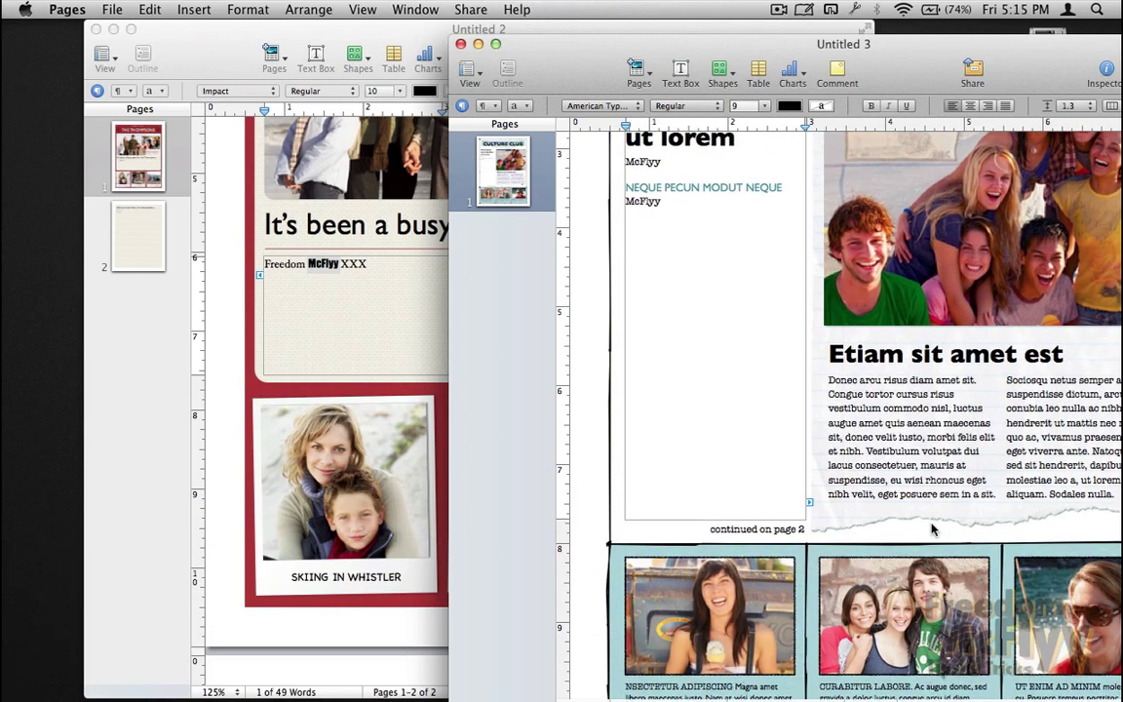
# - Open the File menu in Pages
pyautogui.click(112, 12)
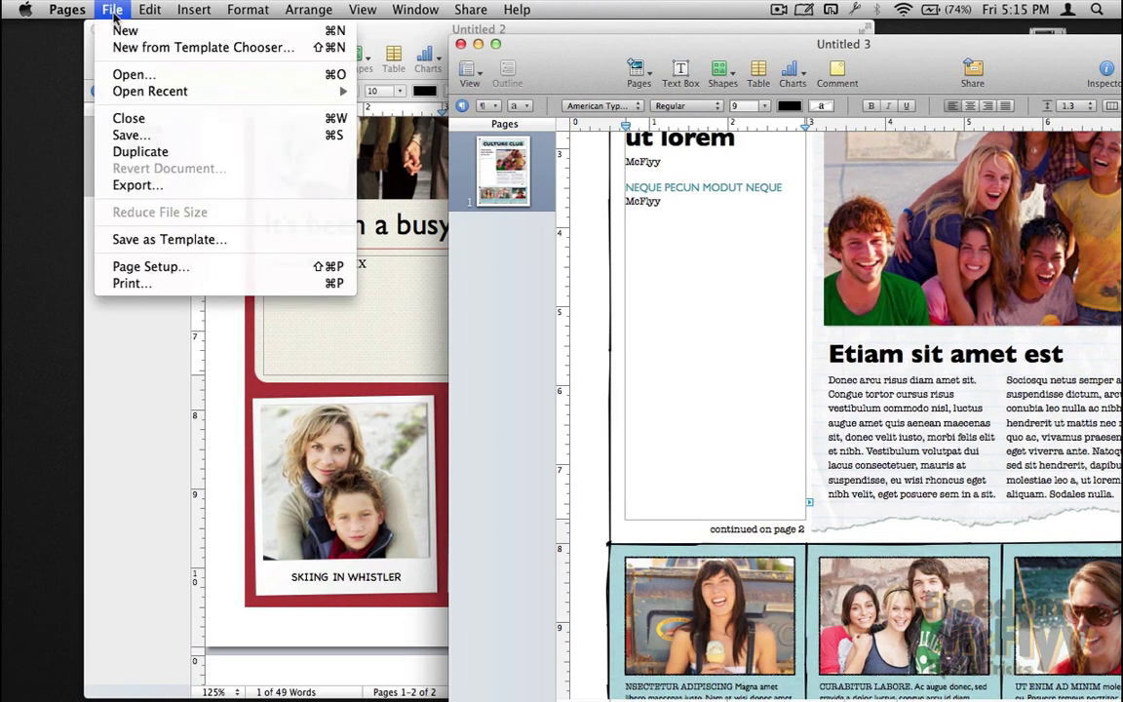